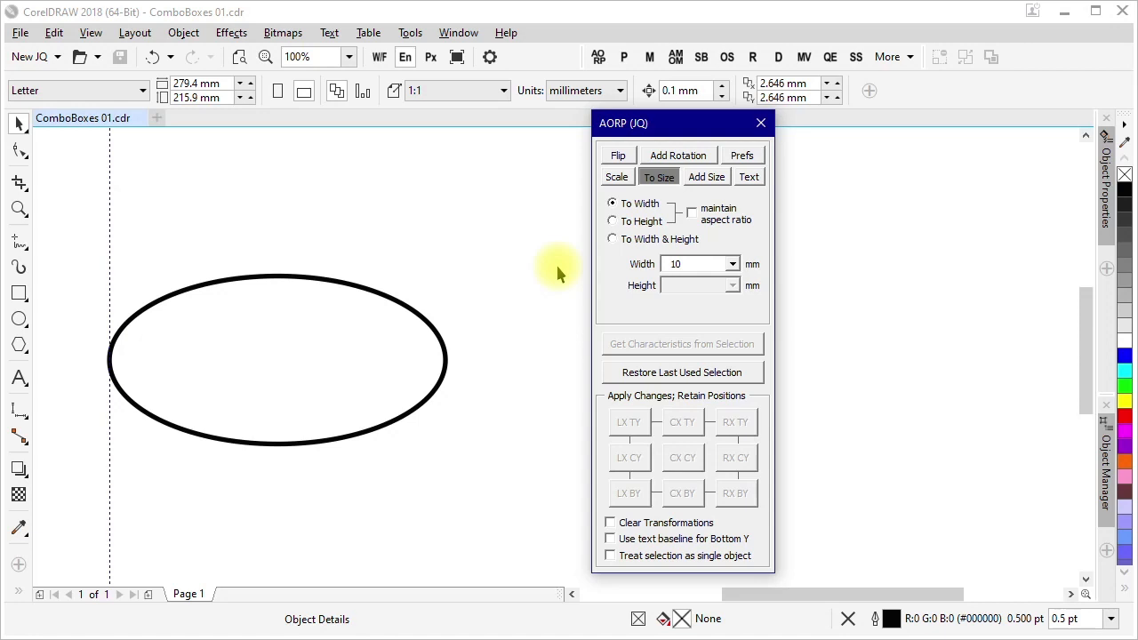
Step: Choose the listed value 25 mm and then 100 mm as the target width
{"action": "left_click", "coordinate": [733, 264]}
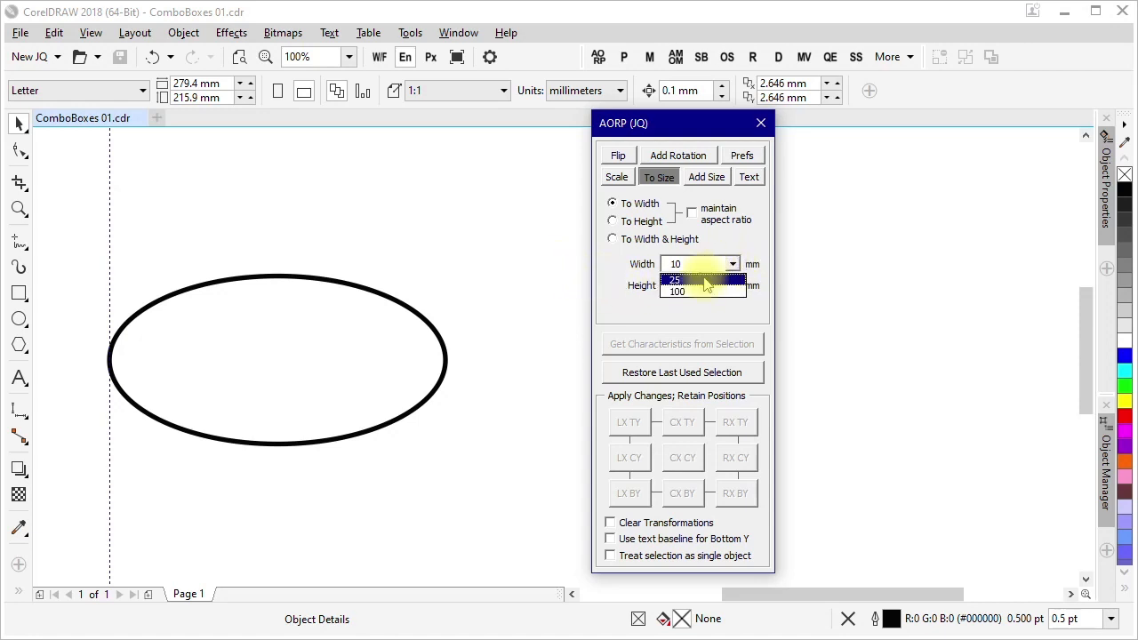
{"action": "left_click", "coordinate": [711, 283]}
{"action": "left_click", "coordinate": [732, 264]}
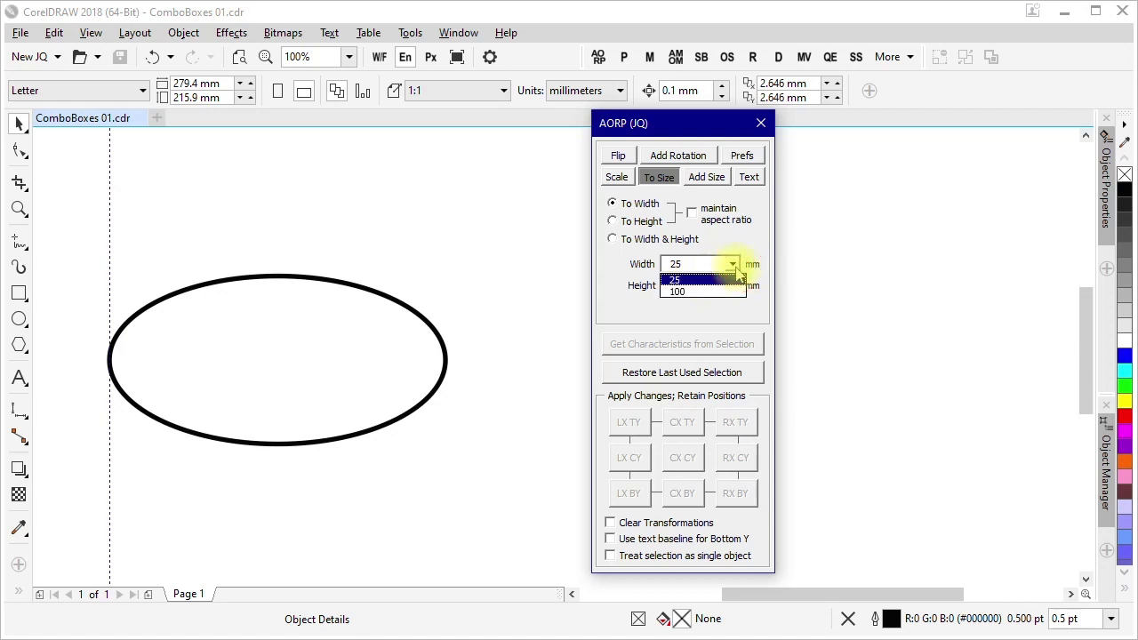
{"action": "left_click", "coordinate": [717, 291]}
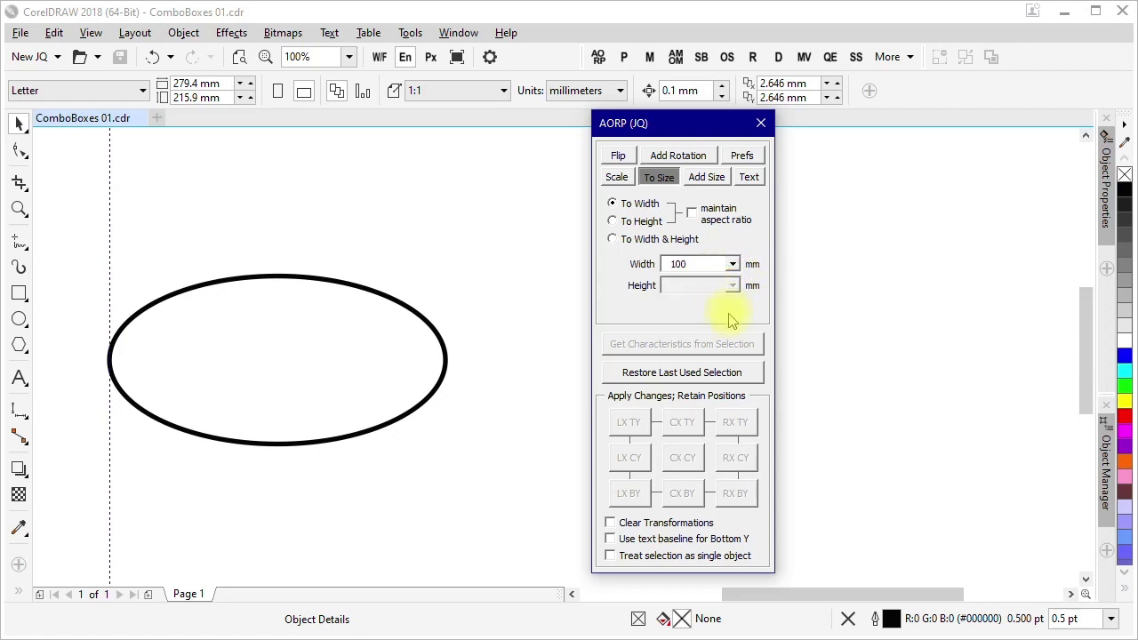
Step: Enter a target width of 150 mm, then replace it with 50 mm
{"action": "double_click", "coordinate": [683, 264]}
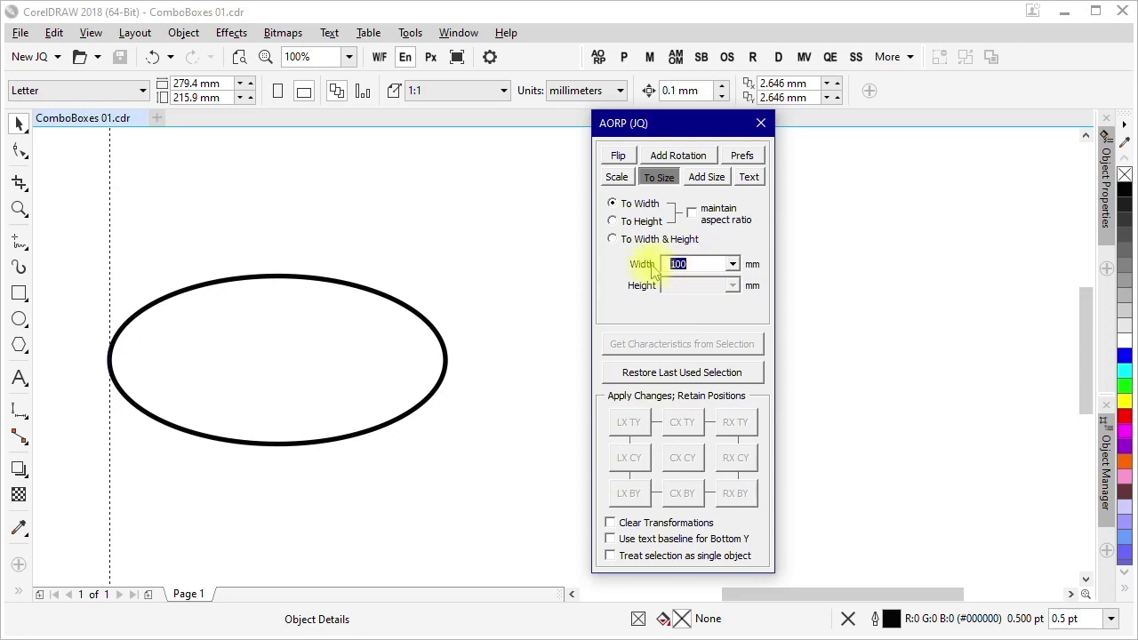
{"action": "type", "text": "150"}
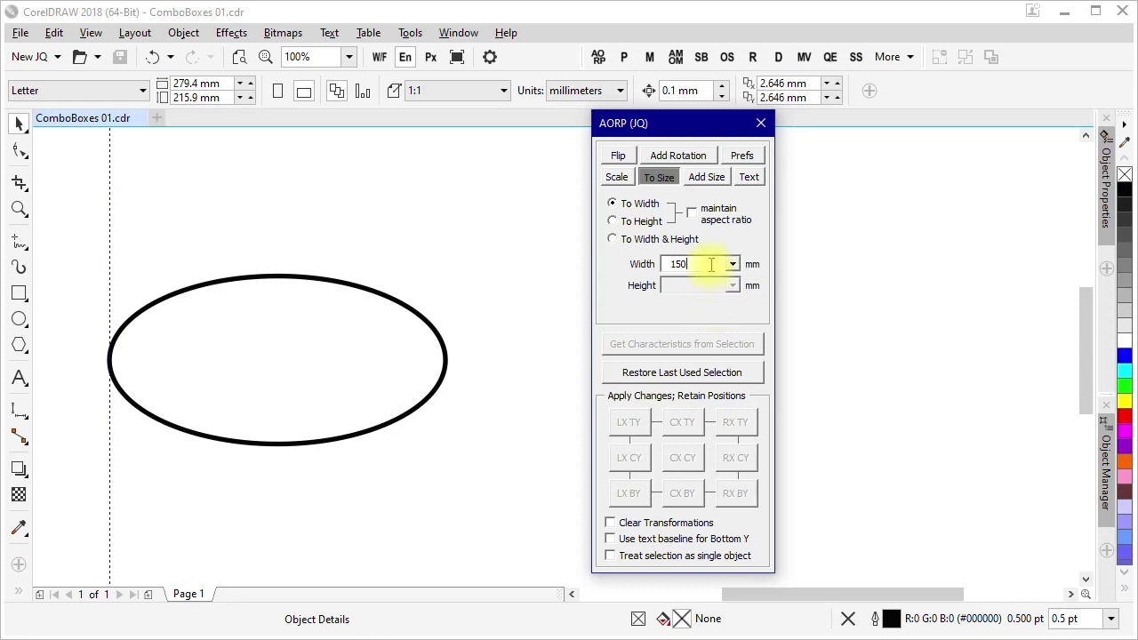
{"action": "double_click", "coordinate": [675, 263]}
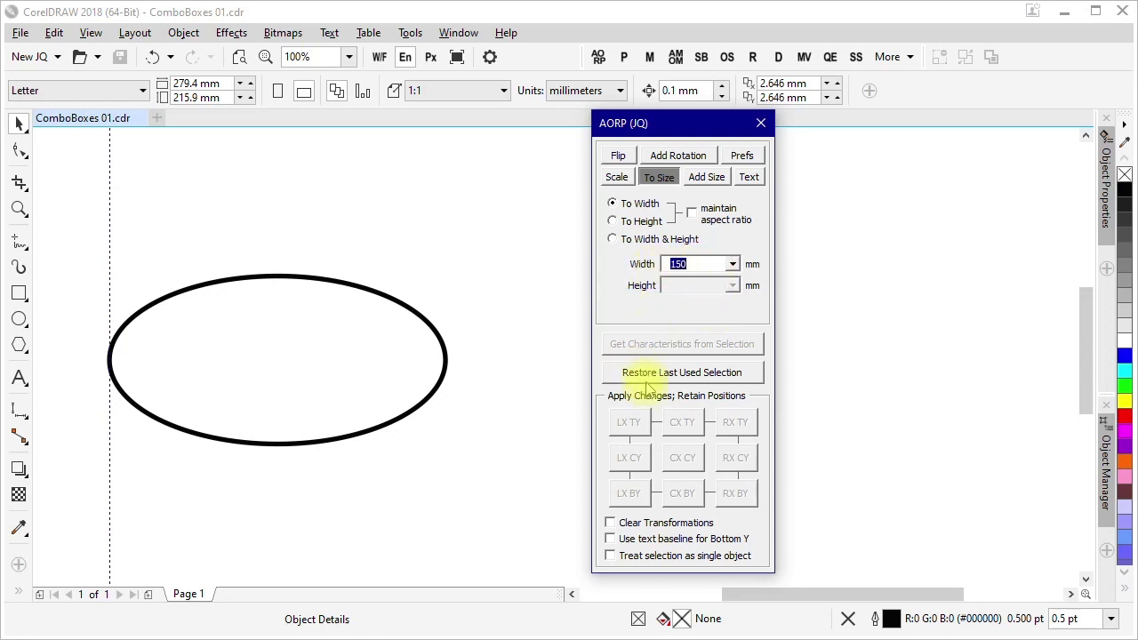
{"action": "type", "text": "50"}
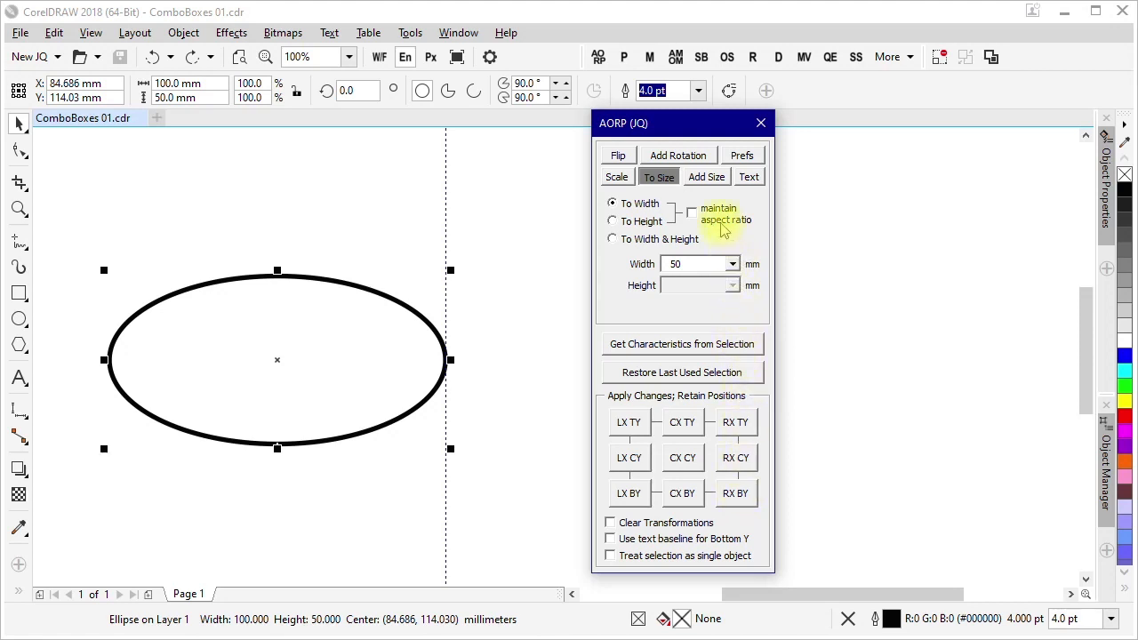
Step: Try the height and combined sizing modes, then resize the ellipse by width only to 50 mm, anchored at its right centre
{"action": "left_click", "coordinate": [658, 179]}
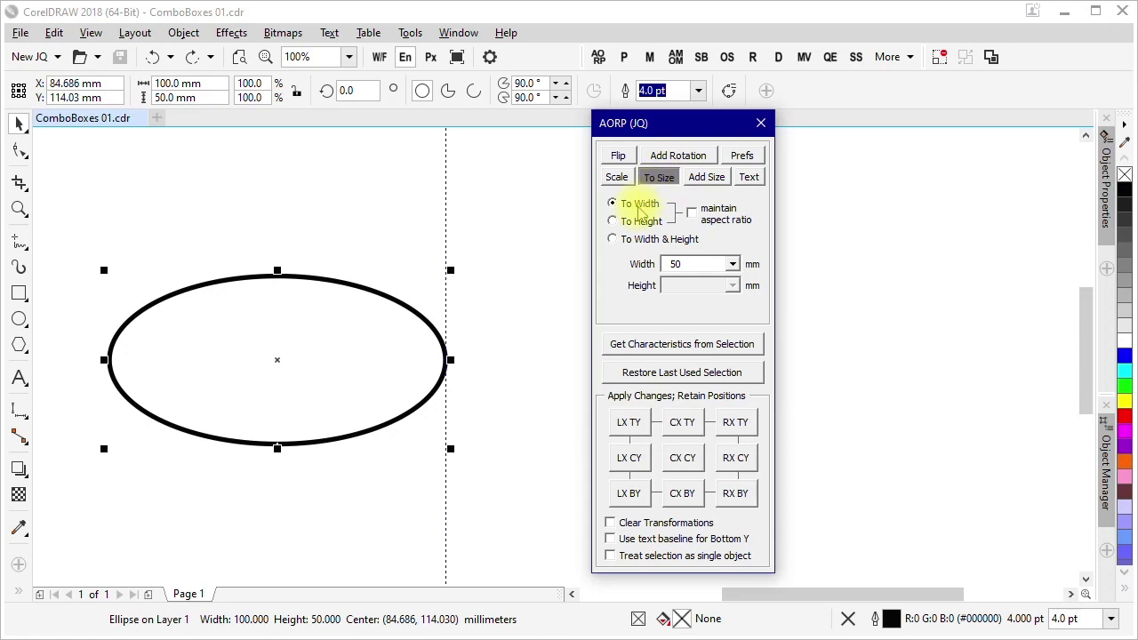
{"action": "left_click", "coordinate": [632, 224]}
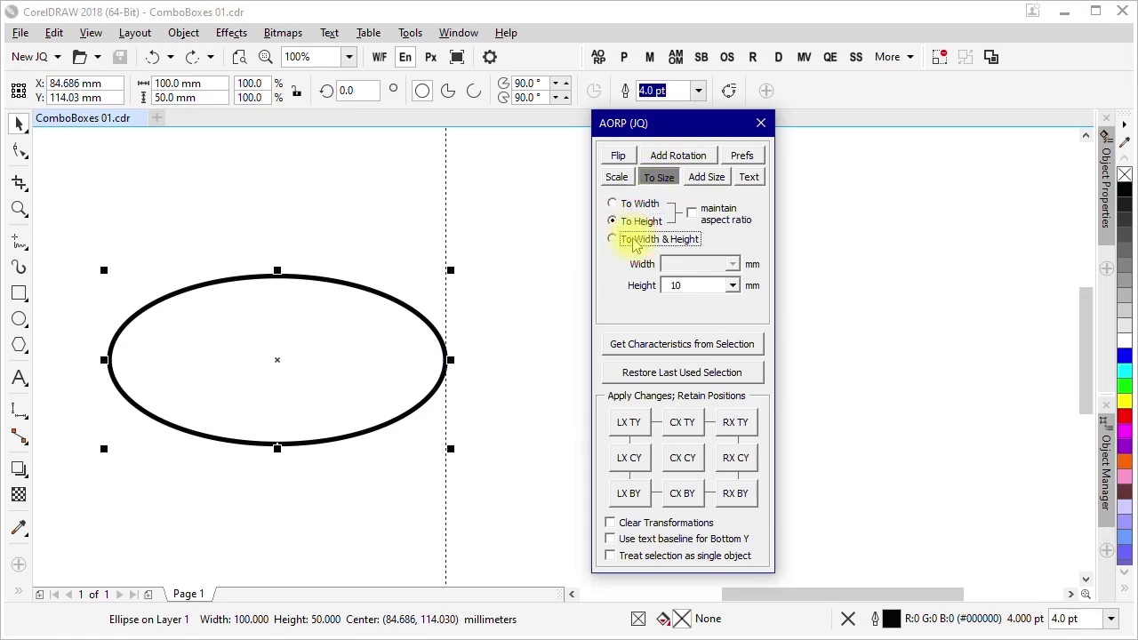
{"action": "left_click", "coordinate": [624, 240]}
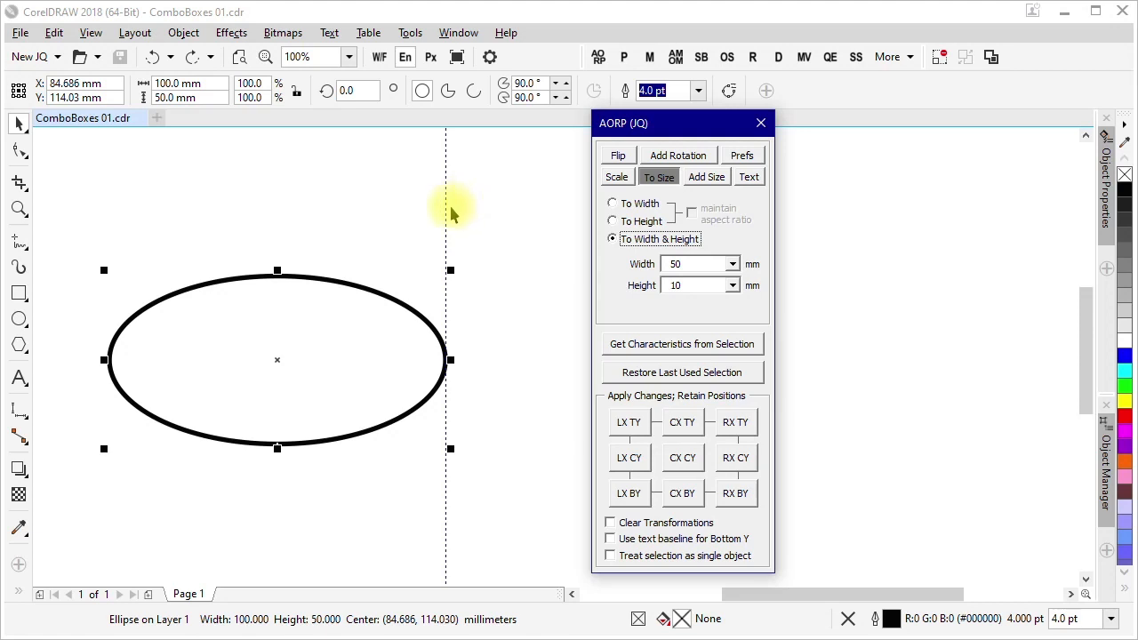
{"action": "left_click", "coordinate": [638, 205]}
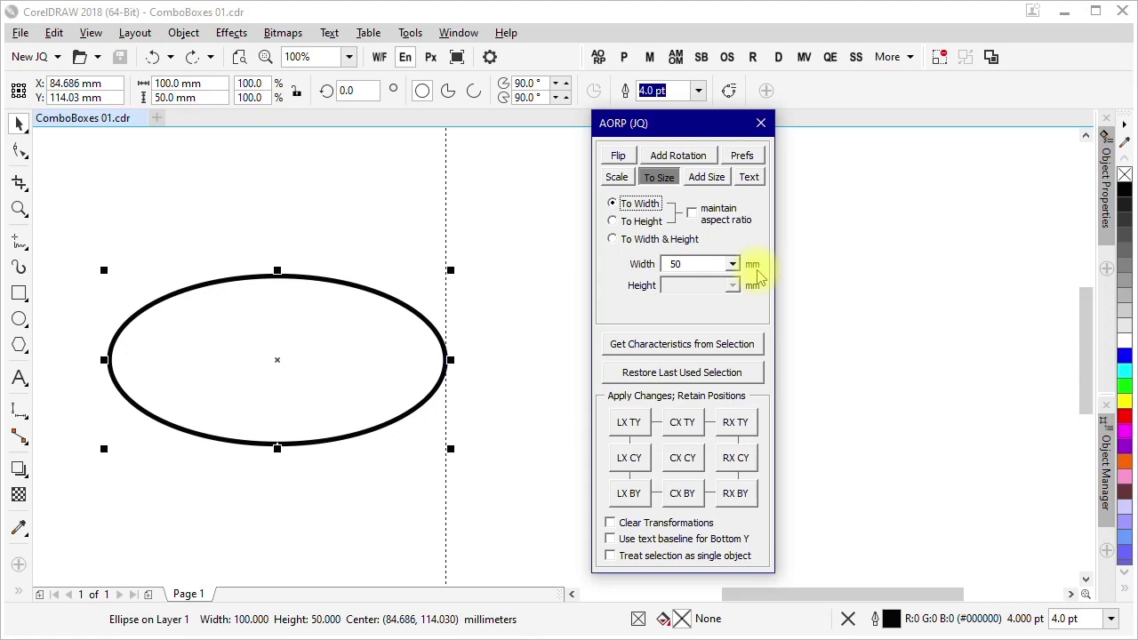
{"action": "left_click", "coordinate": [736, 460]}
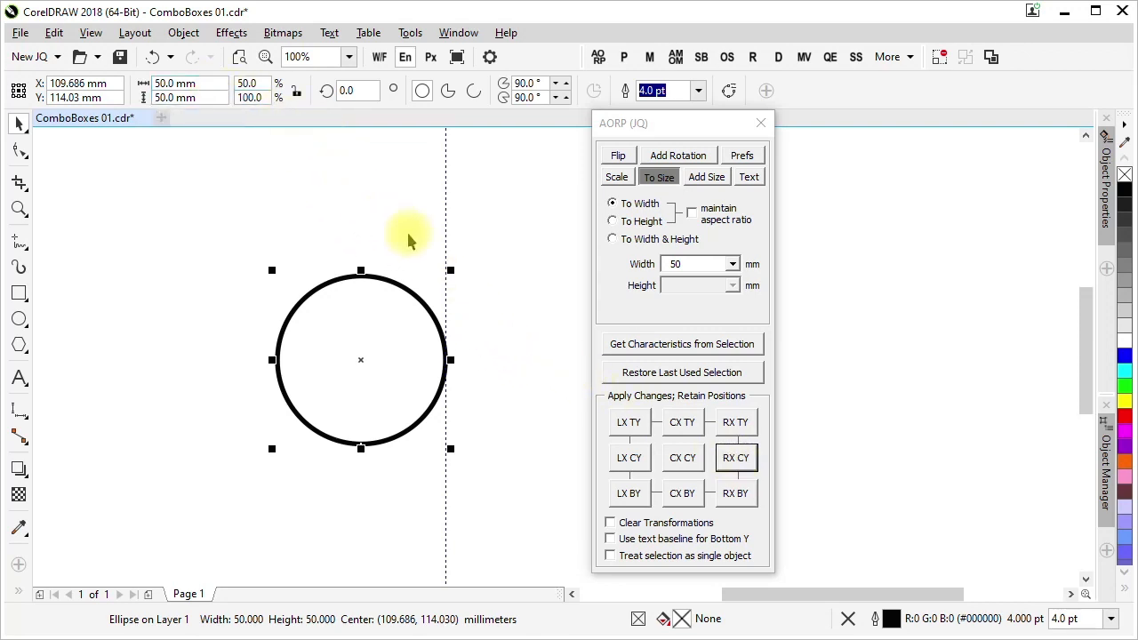
Step: Deselect the circle and move the vertical guideline to its left edge
{"action": "left_click", "coordinate": [491, 239]}
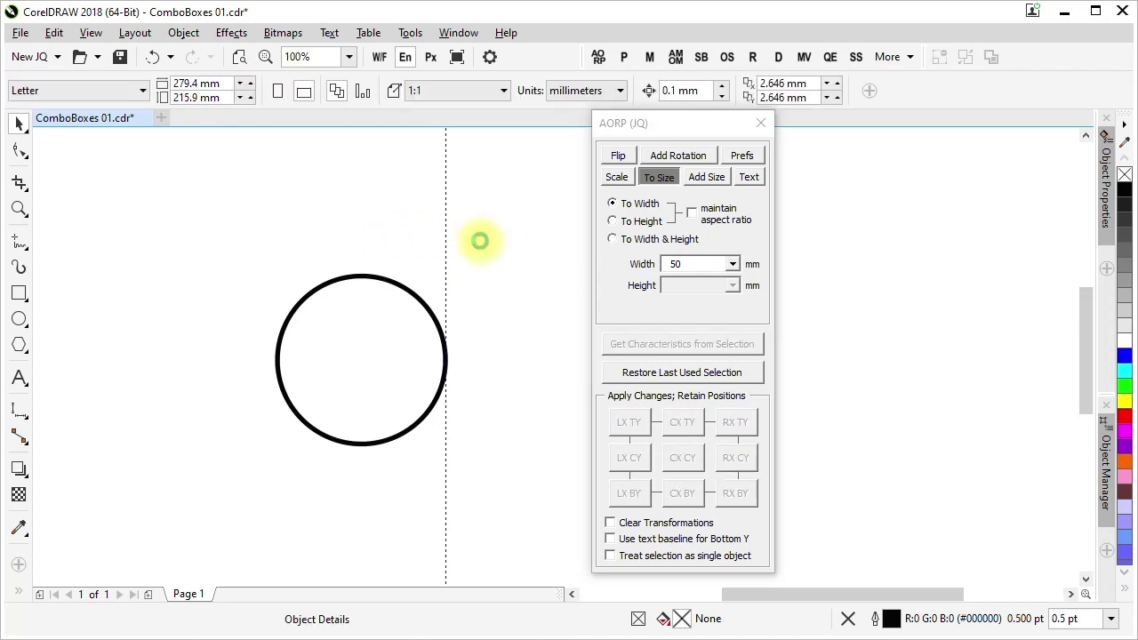
{"action": "left_click_drag", "start_coordinate": [445, 257], "coordinate": [275, 360]}
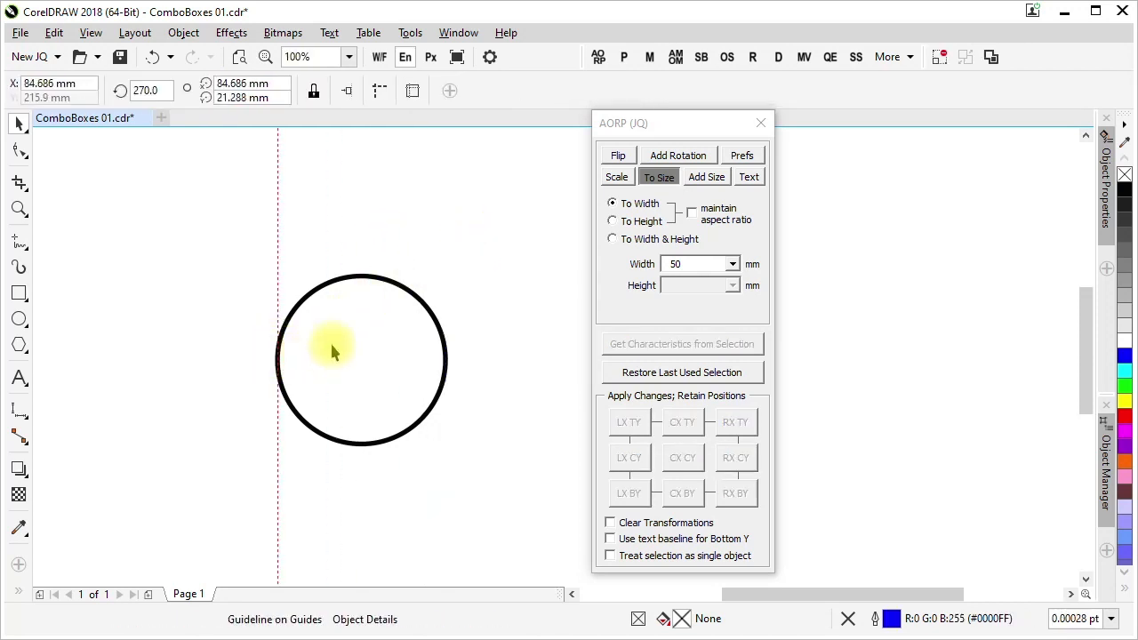
Step: Resize the circle to a width of 75 mm while keeping its left-centre position fixed
{"action": "left_click", "coordinate": [436, 311]}
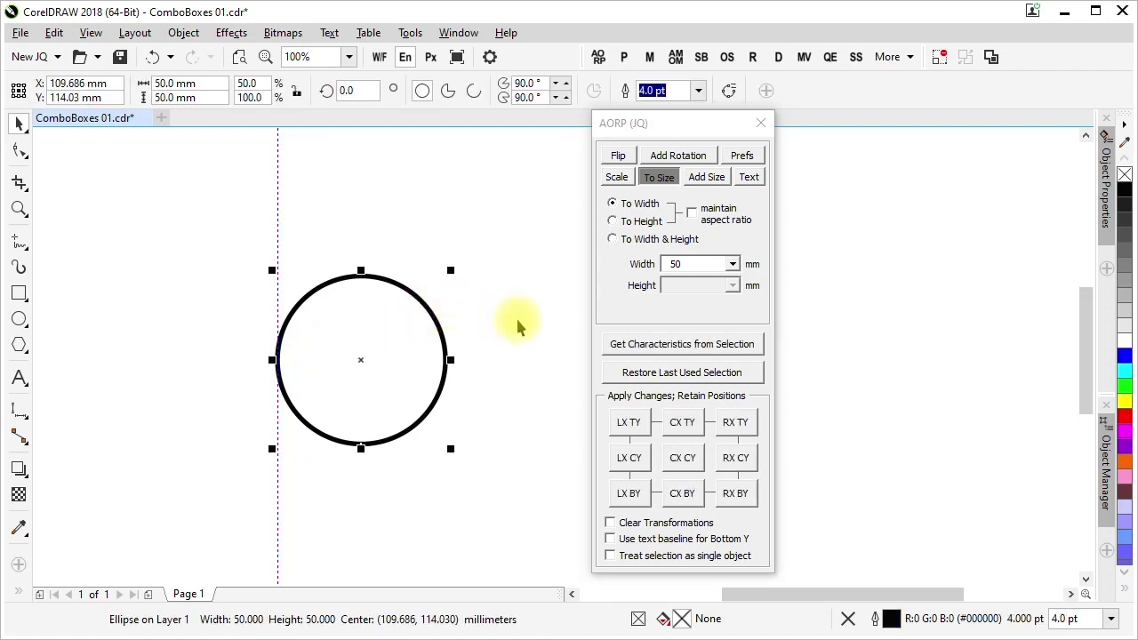
{"action": "double_click", "coordinate": [683, 264]}
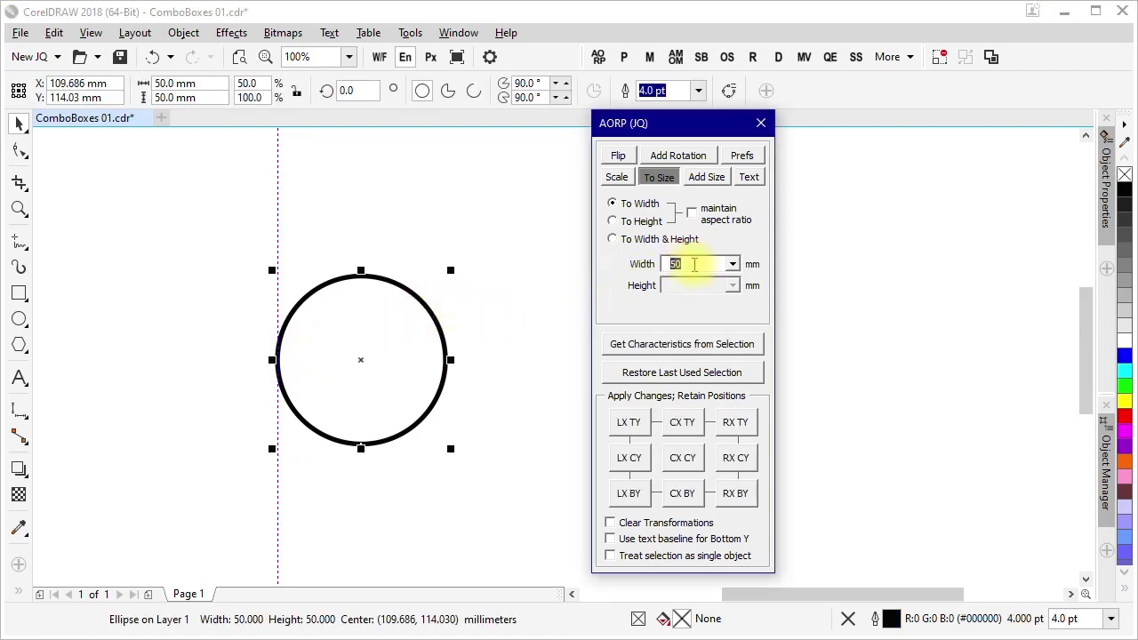
{"action": "type", "text": "75"}
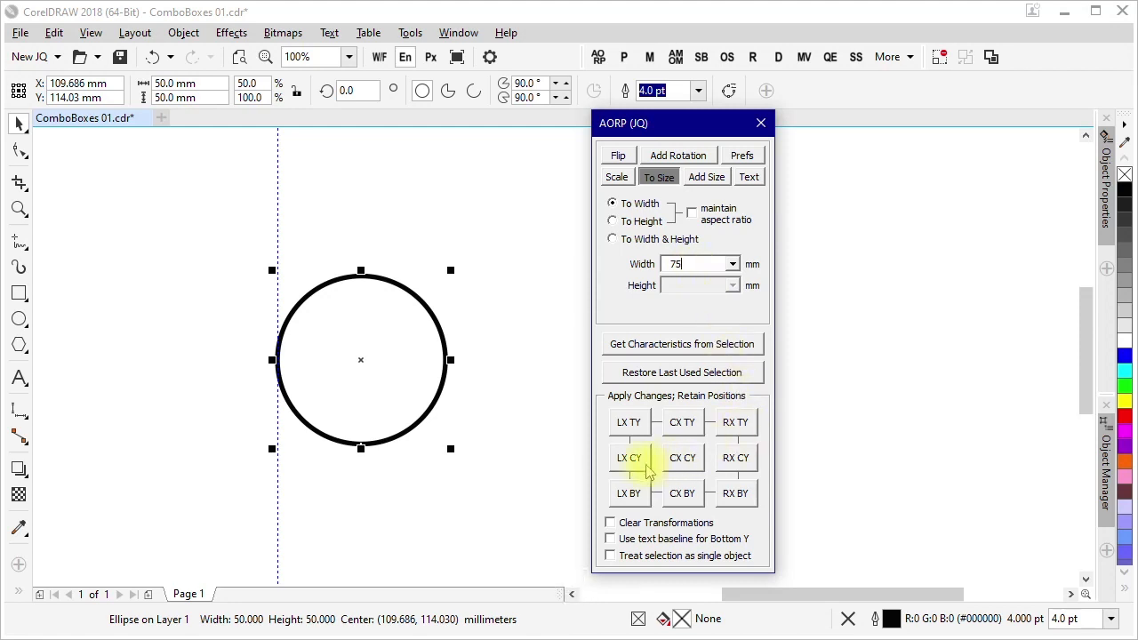
{"action": "left_click", "coordinate": [629, 458]}
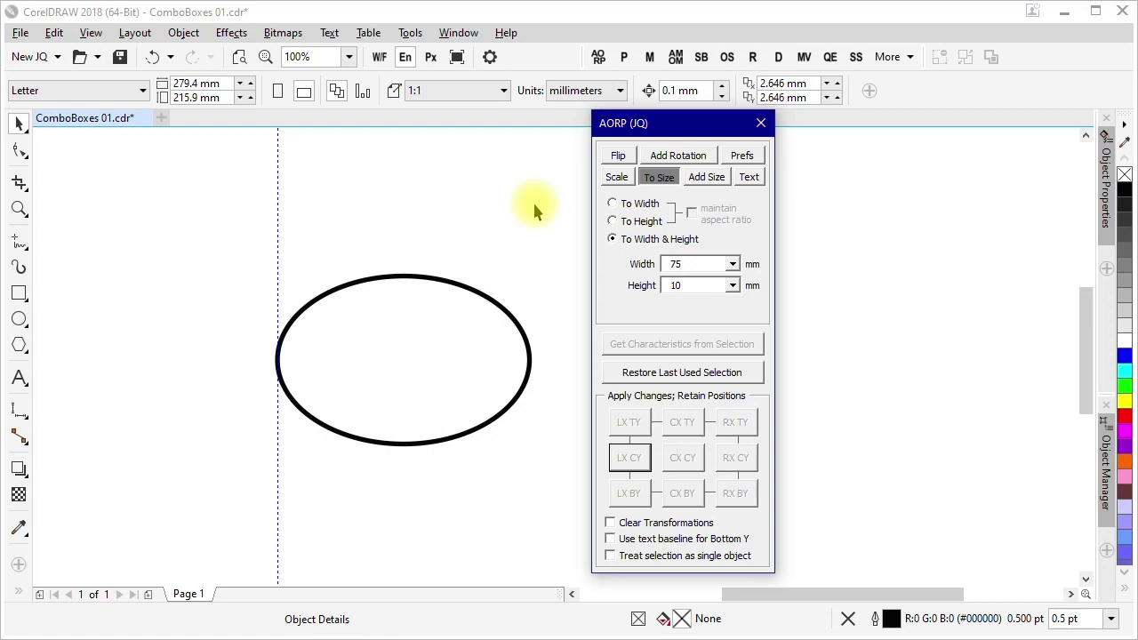
Step: Set the target width to 250 mm and the target height to 125 mm
{"action": "double_click", "coordinate": [692, 259]}
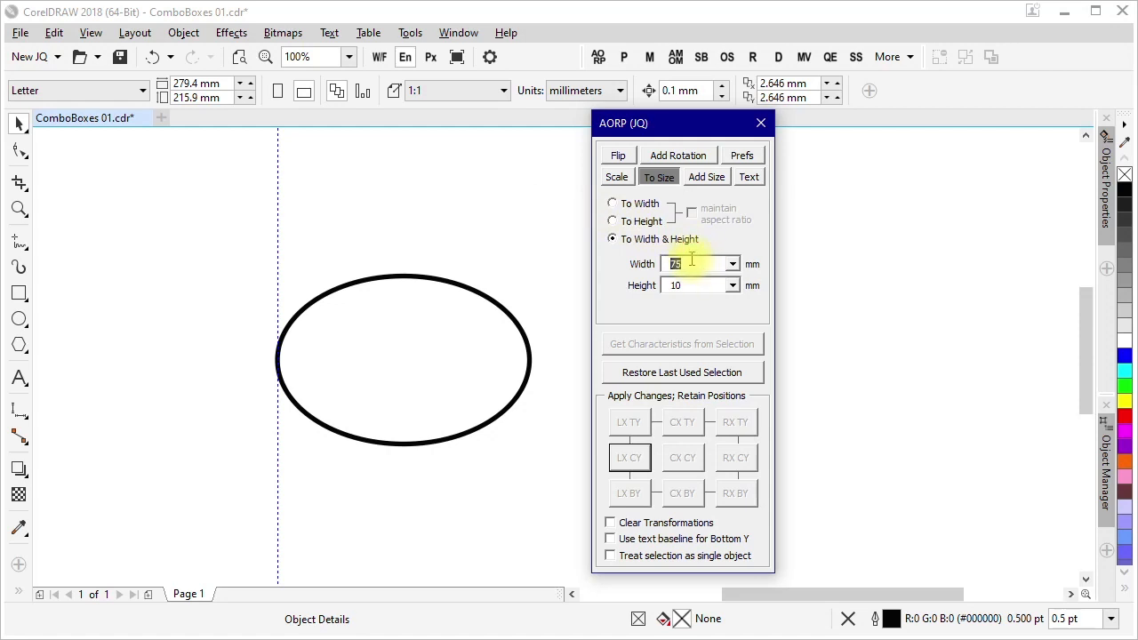
{"action": "type", "text": "250"}
{"action": "double_click", "coordinate": [690, 286]}
{"action": "type", "text": "125"}
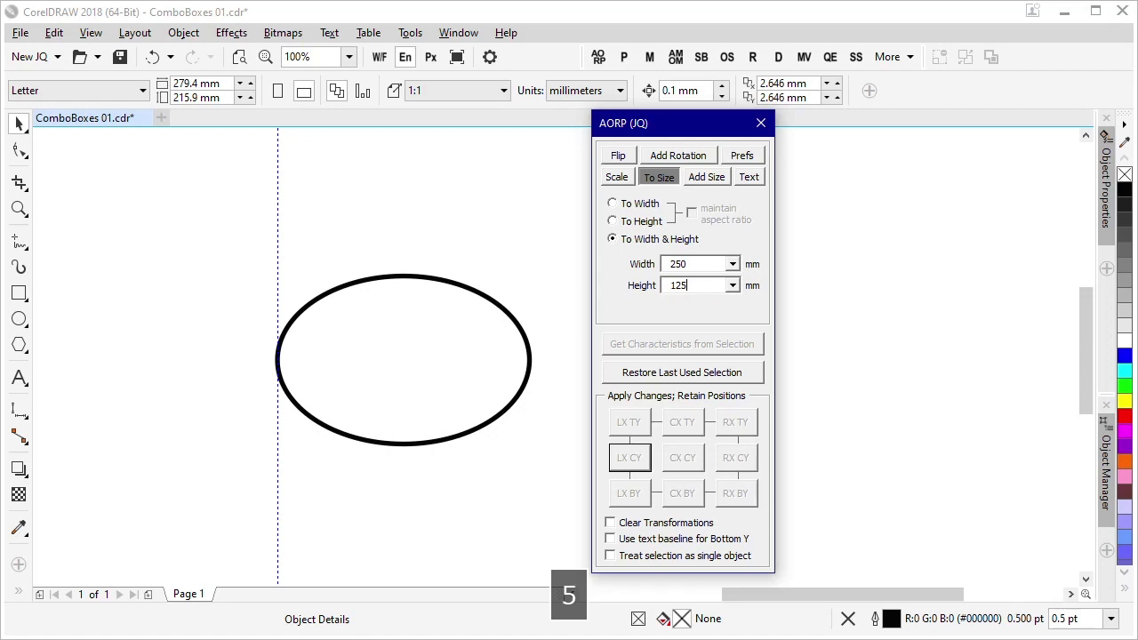
Step: Append a zero to make the target width 2,500 mm, and set the target height to 175 mm
{"action": "left_click", "coordinate": [699, 265]}
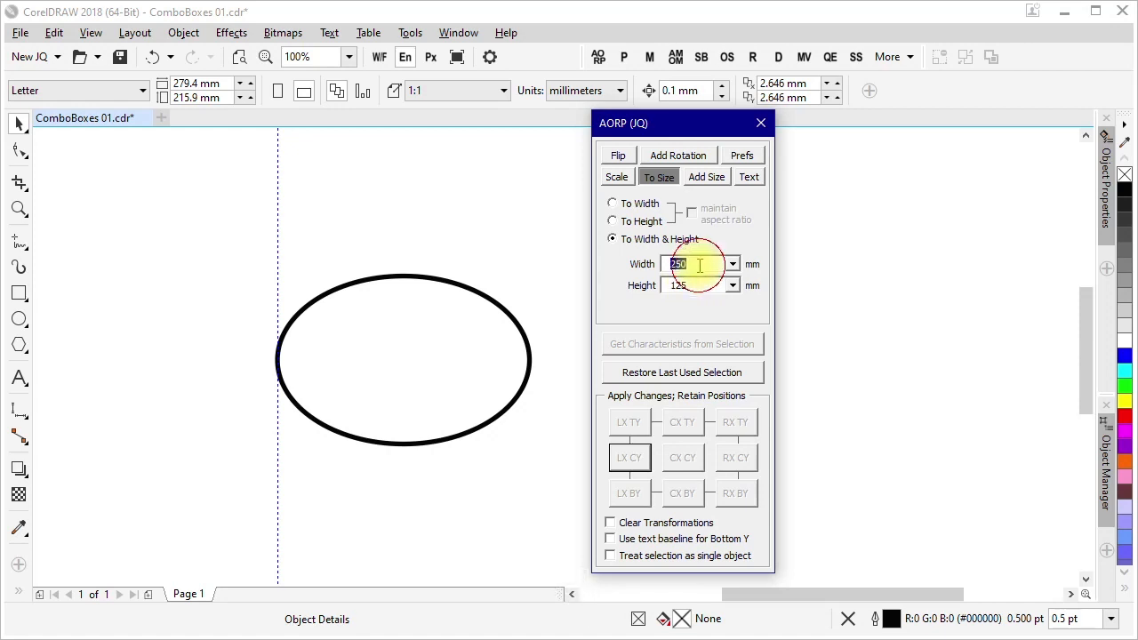
{"action": "left_click", "coordinate": [681, 265]}
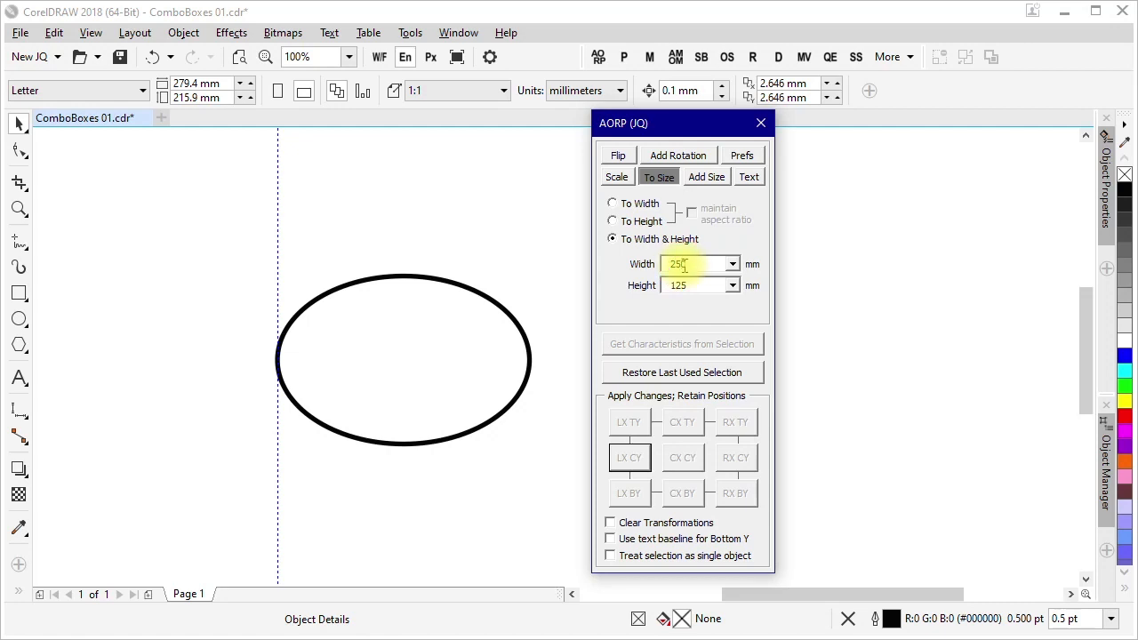
{"action": "type", "text": "0"}
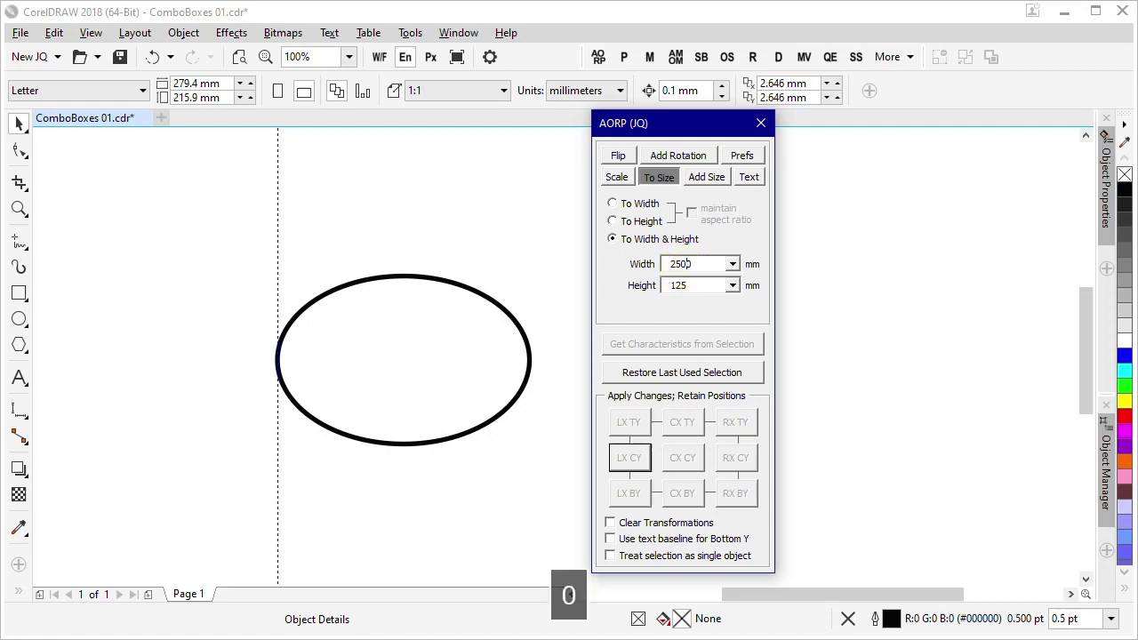
{"action": "left_click", "coordinate": [691, 286]}
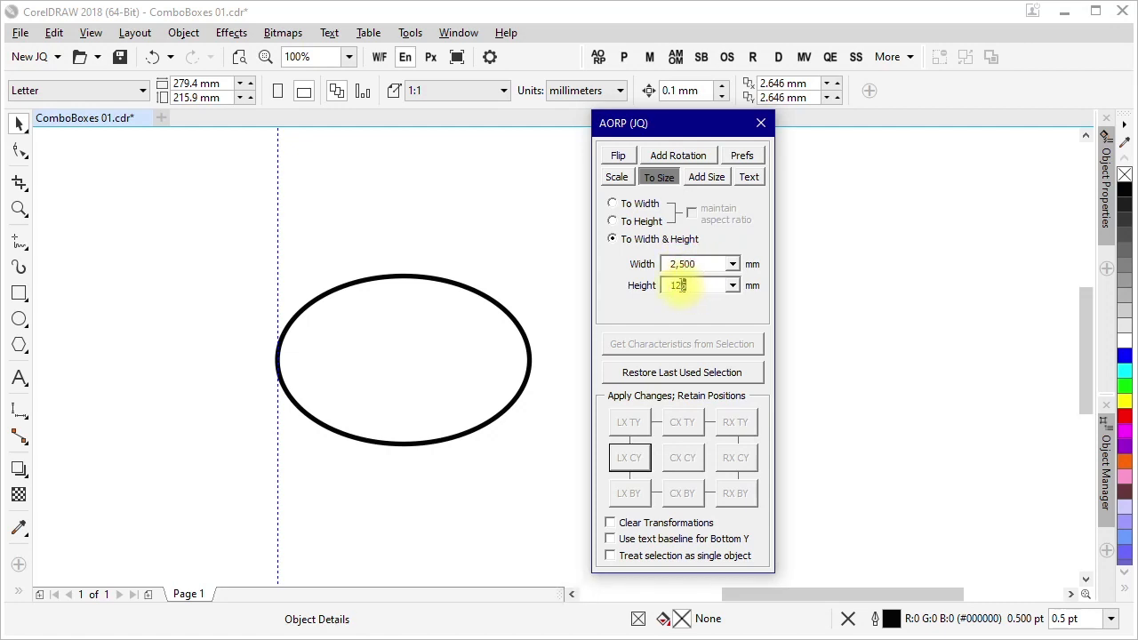
{"action": "type", "text": "175"}
Step: Disable Auto-select for the value boxes and test it by placing the cursor in the height and width boxes
{"action": "right_click", "coordinate": [709, 272]}
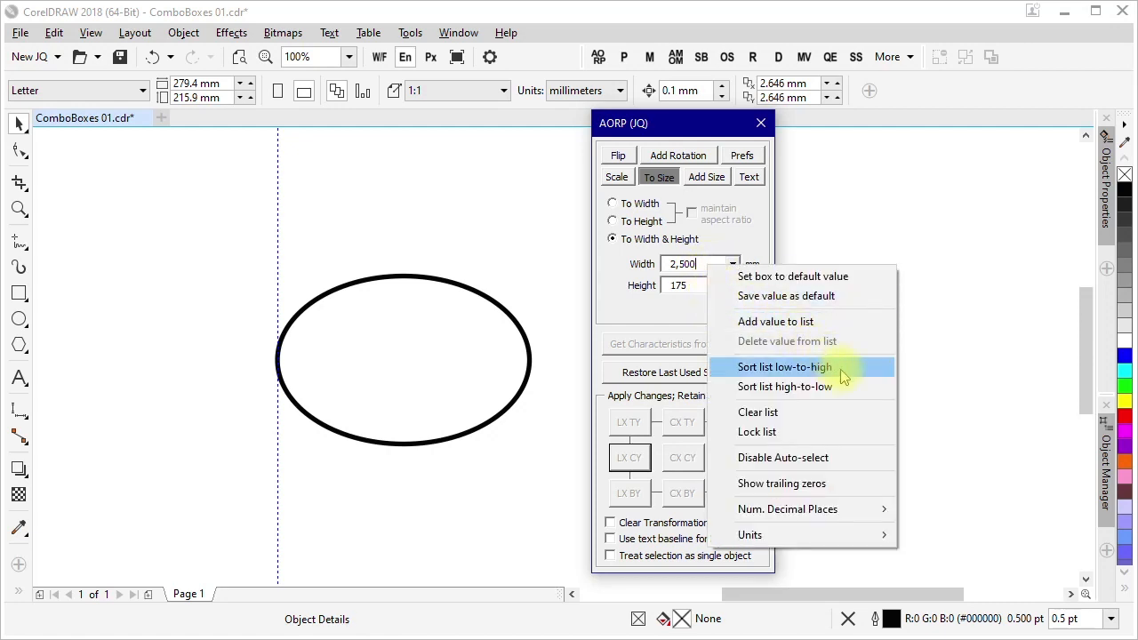
{"action": "left_click", "coordinate": [834, 458]}
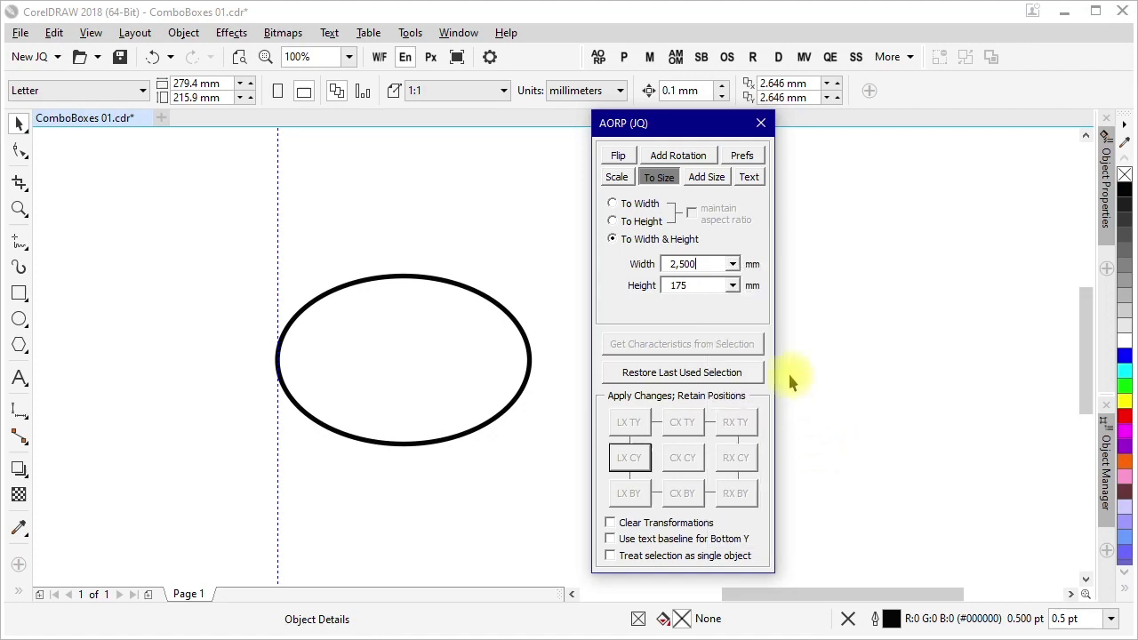
{"action": "left_click", "coordinate": [709, 288]}
{"action": "left_click", "coordinate": [706, 266]}
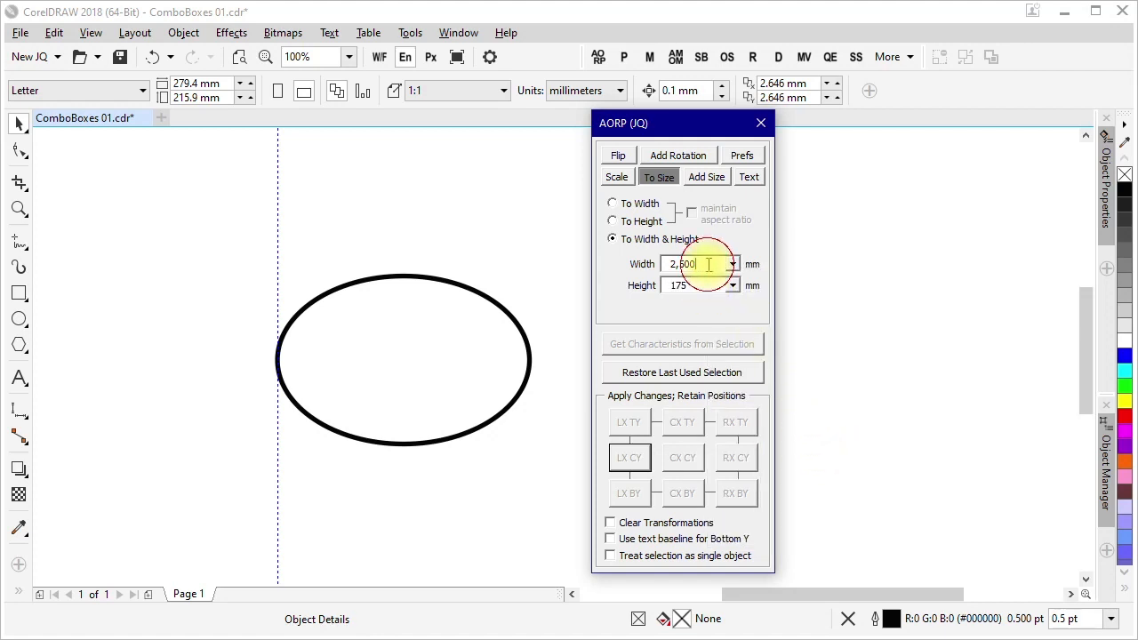
{"action": "left_click", "coordinate": [693, 285]}
{"action": "left_click", "coordinate": [708, 264]}
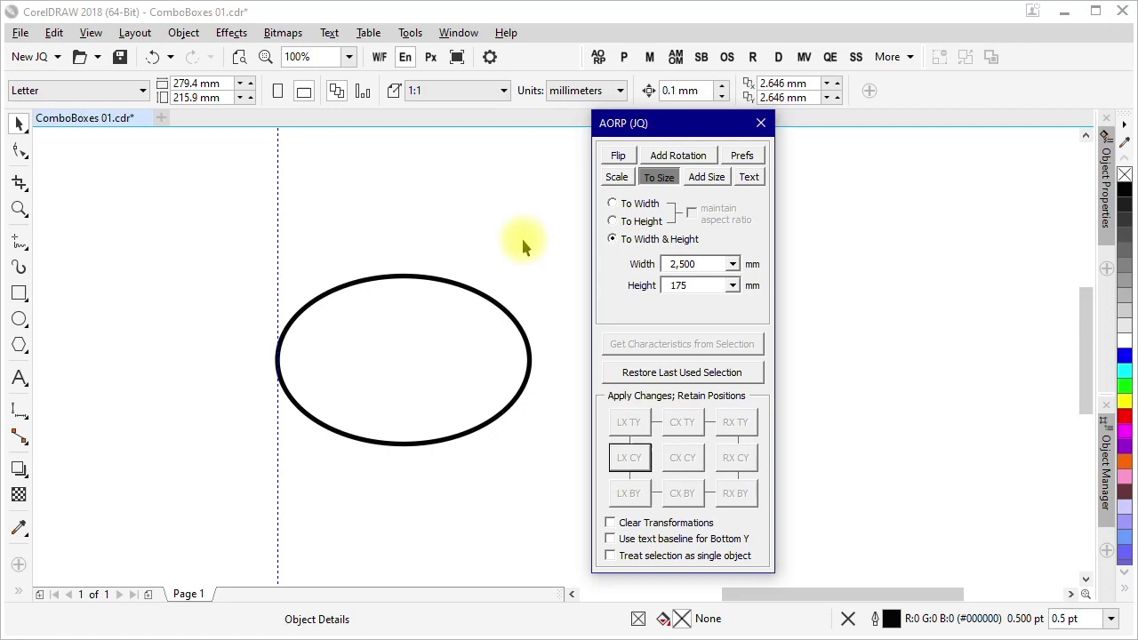
Step: Reset the width box to its default value, then enter a target width of 321 mm
{"action": "right_click", "coordinate": [711, 269]}
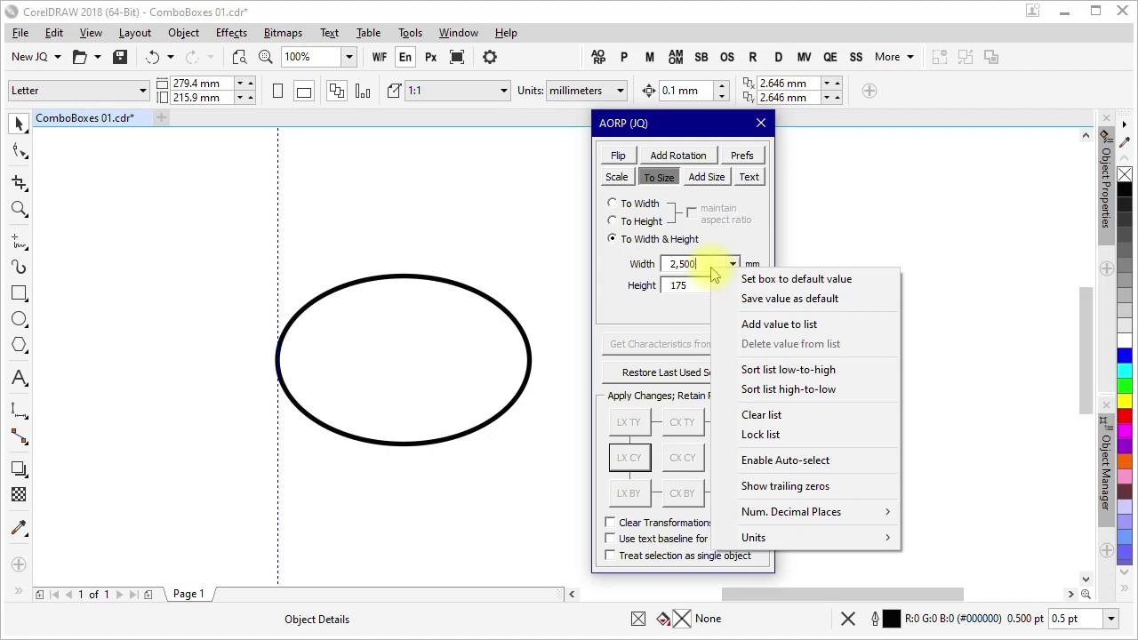
{"action": "left_click", "coordinate": [840, 280]}
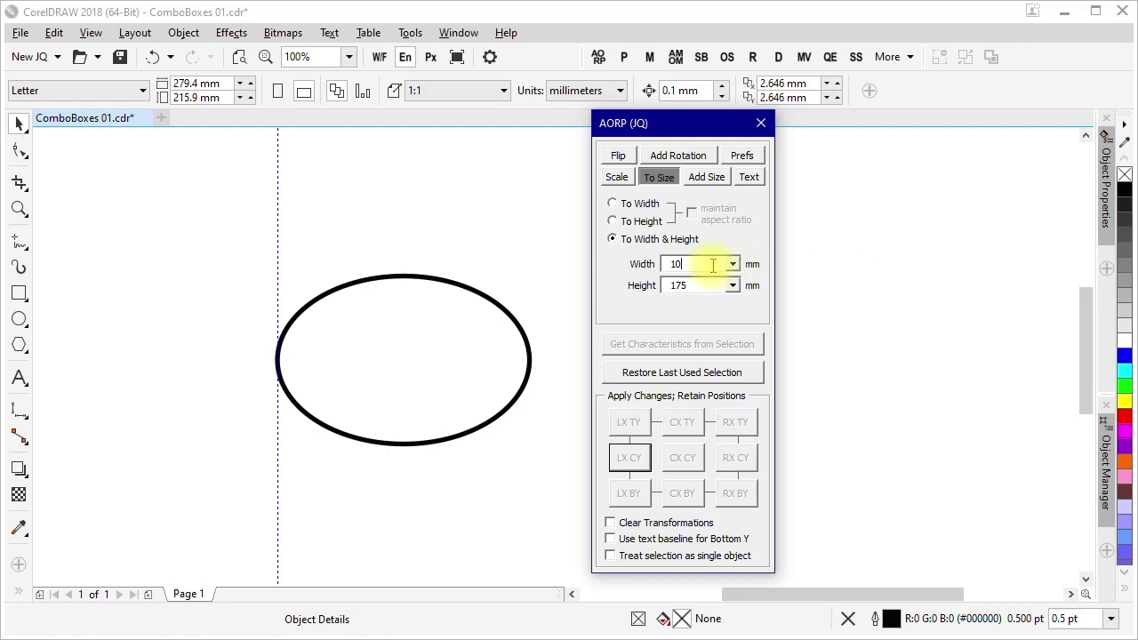
{"action": "left_click_drag", "start_coordinate": [724, 264], "coordinate": [641, 267]}
{"action": "type", "text": "321"}
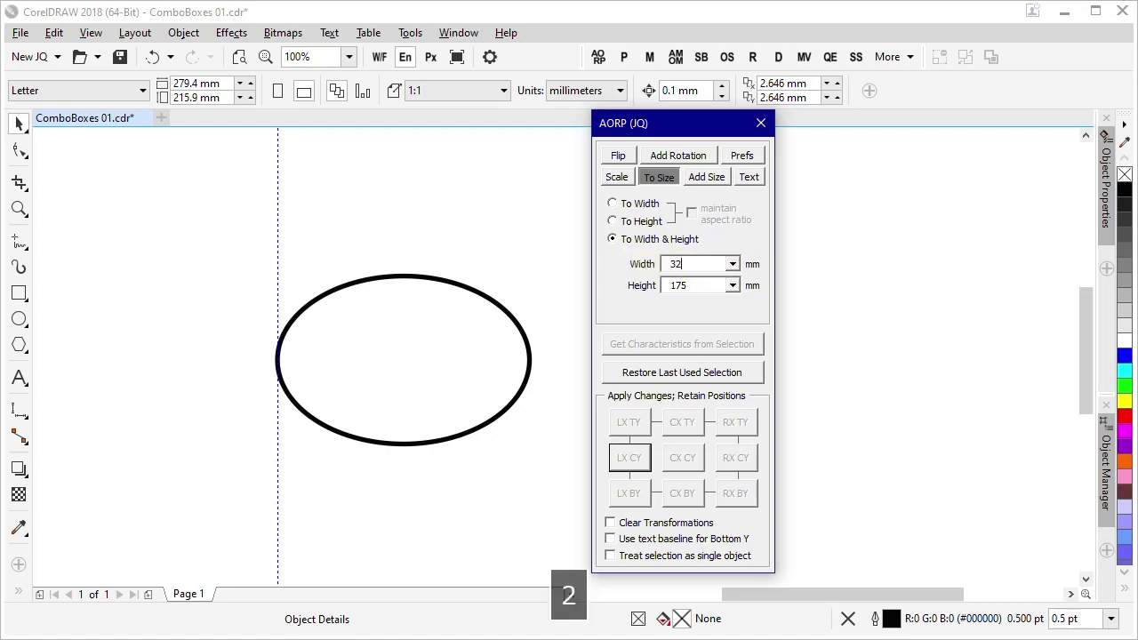
{"action": "double_click", "coordinate": [708, 285]}
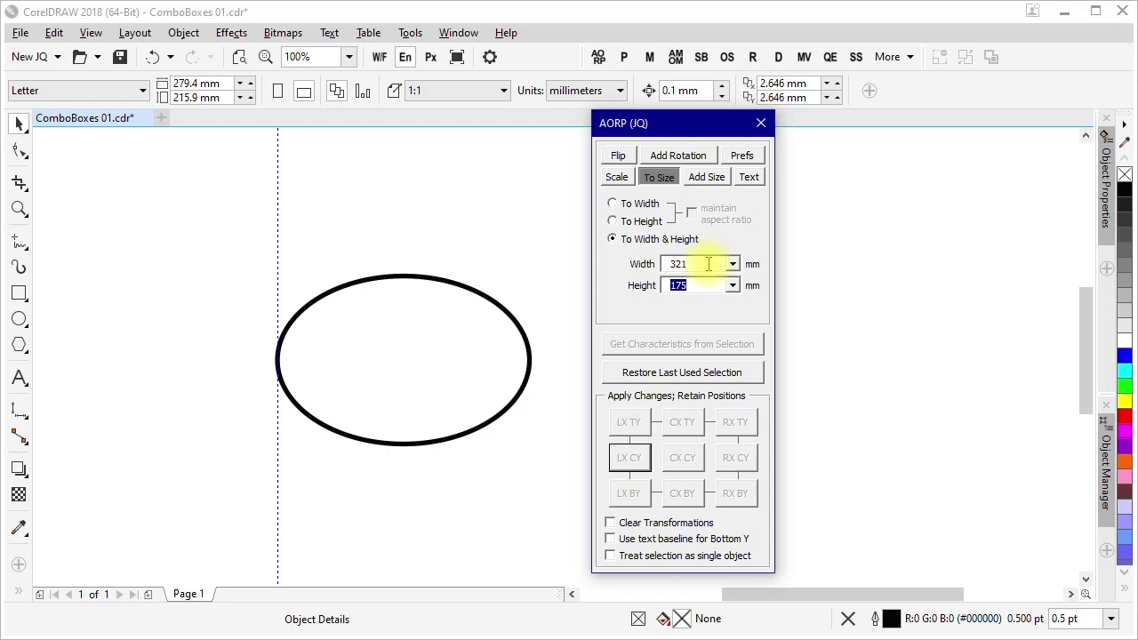
Step: Enter 12,345 mm as the target width and save it as the box's default value
{"action": "left_click", "coordinate": [708, 264]}
{"action": "key", "text": "ctrl+z"}
{"action": "left_click_drag", "start_coordinate": [708, 264], "coordinate": [655, 271]}
{"action": "type", "text": "12345"}
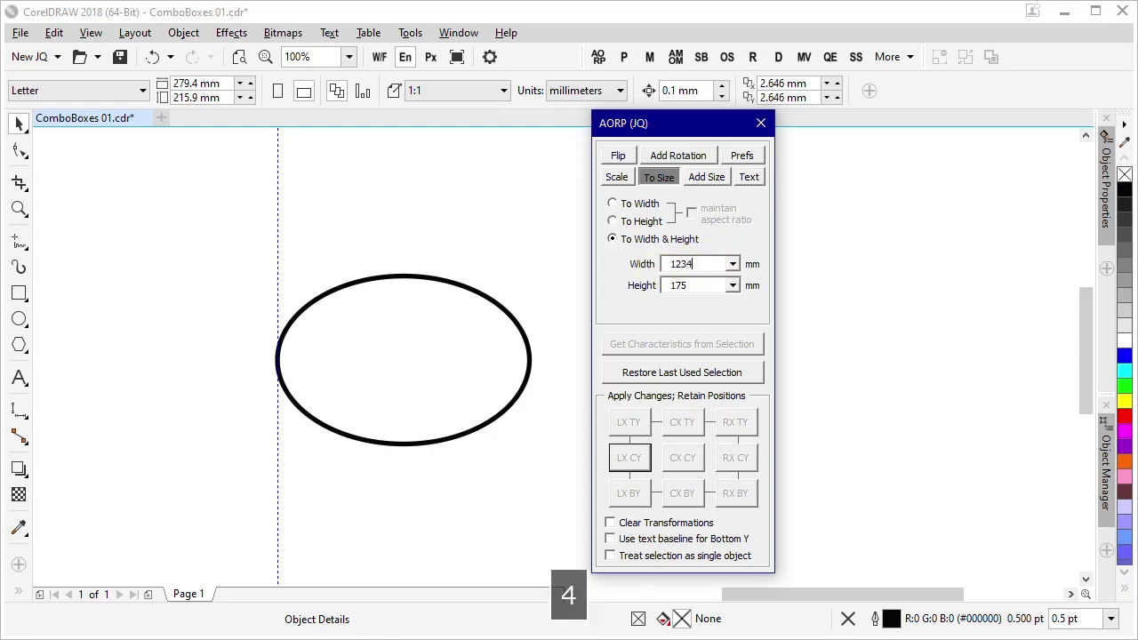
{"action": "right_click", "coordinate": [707, 270]}
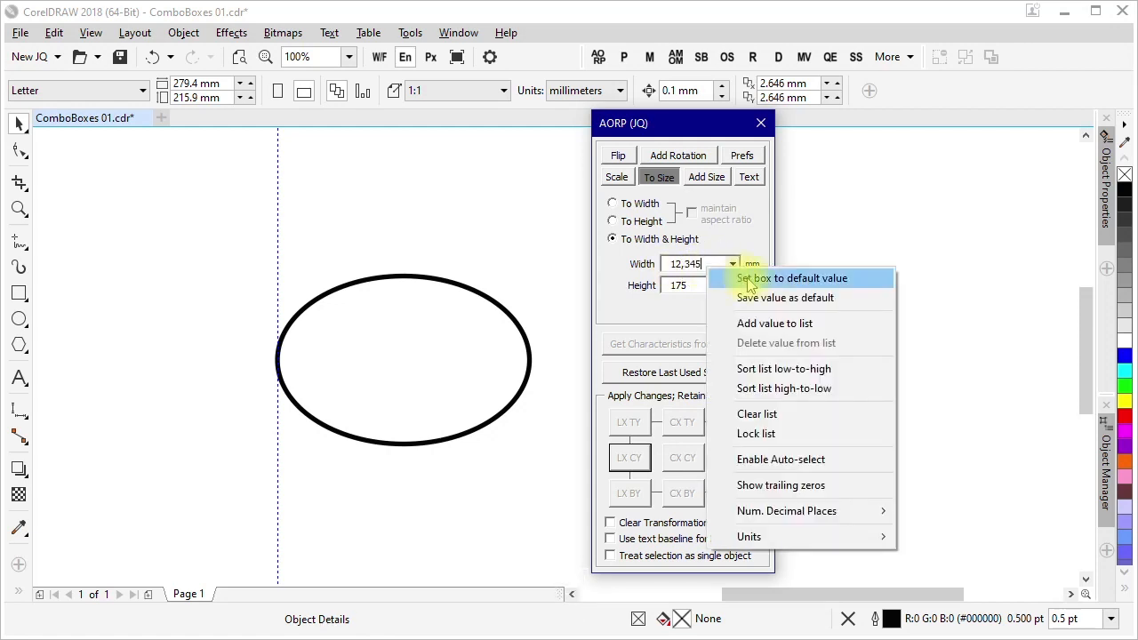
{"action": "left_click", "coordinate": [769, 299]}
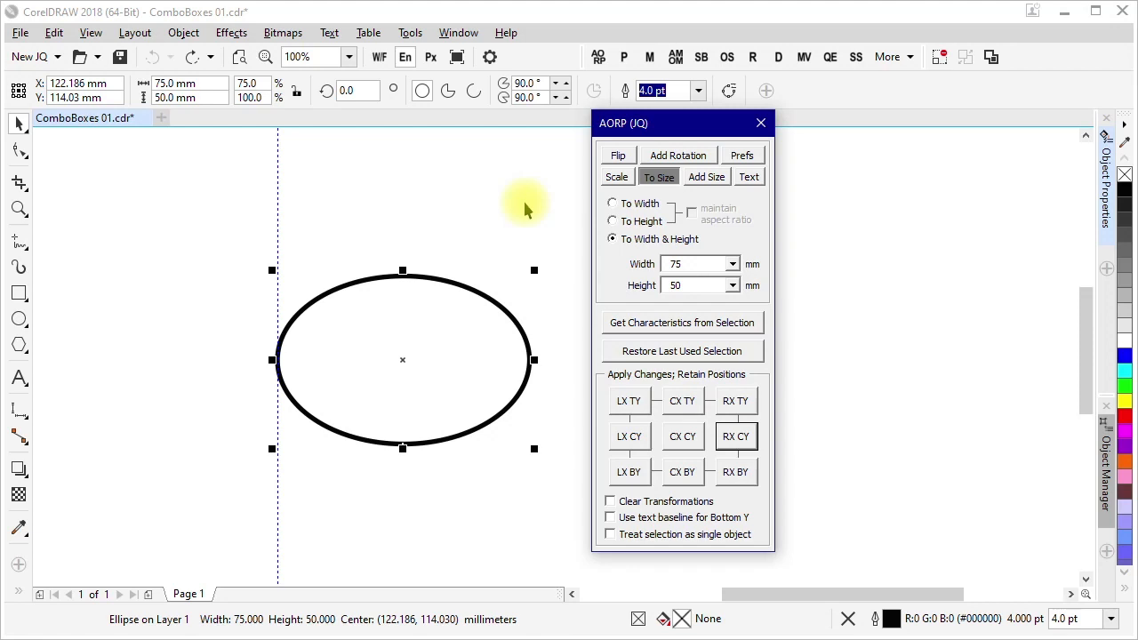
Step: Resize the ellipse to a 125 mm width while retaining its right-centre position, checking the width value list before and after
{"action": "left_click", "coordinate": [731, 264]}
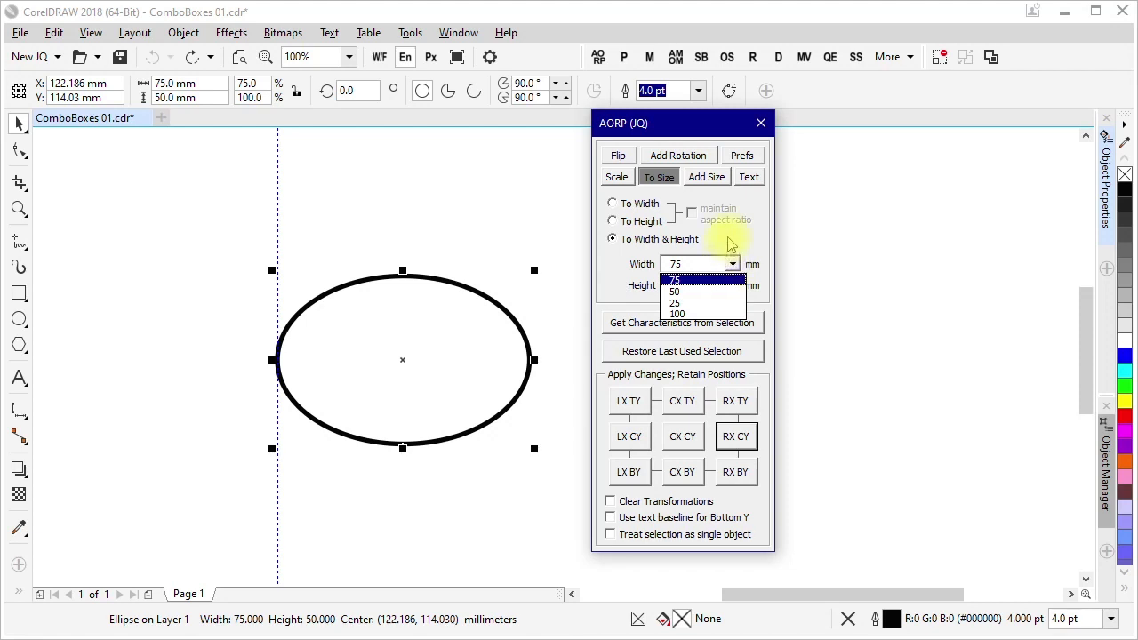
{"action": "left_click", "coordinate": [729, 245]}
{"action": "double_click", "coordinate": [692, 264]}
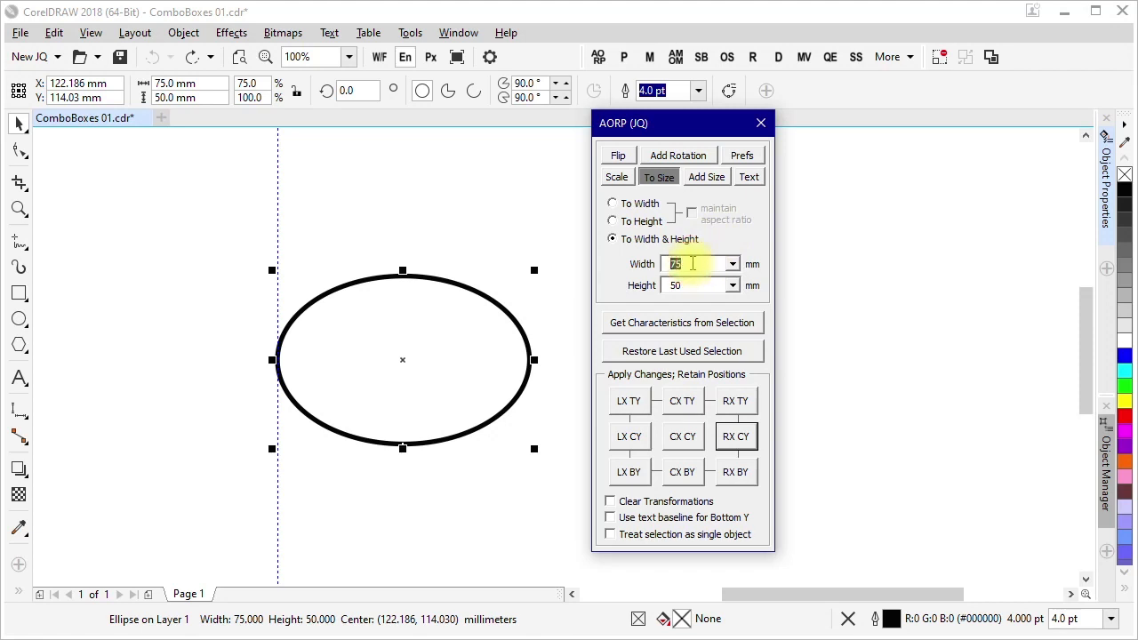
{"action": "type", "text": "125"}
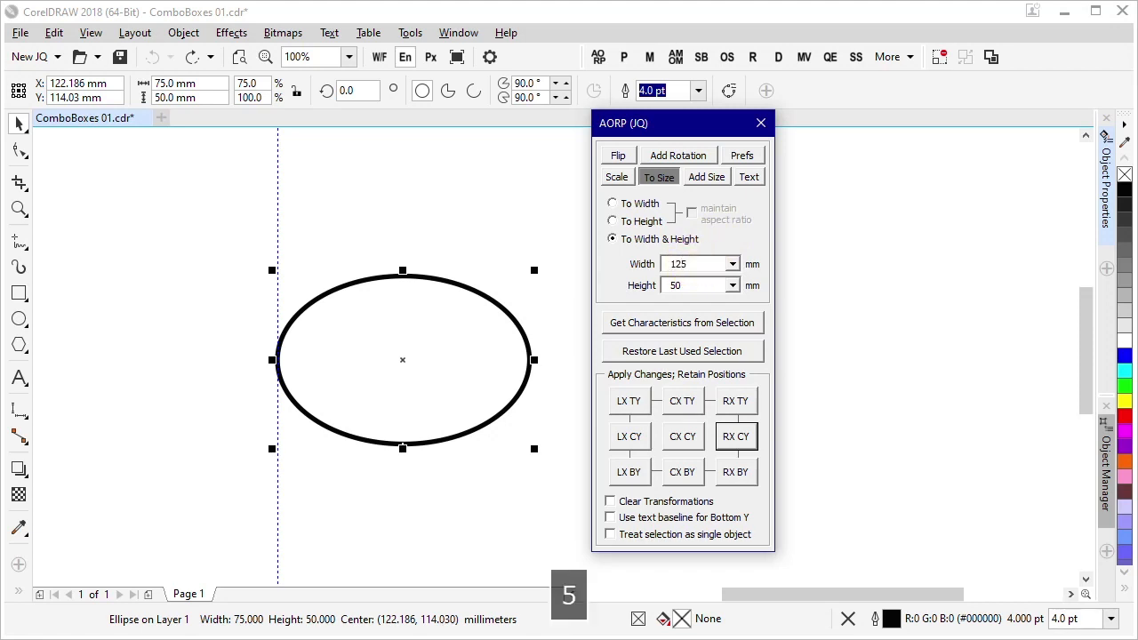
{"action": "left_click", "coordinate": [743, 441]}
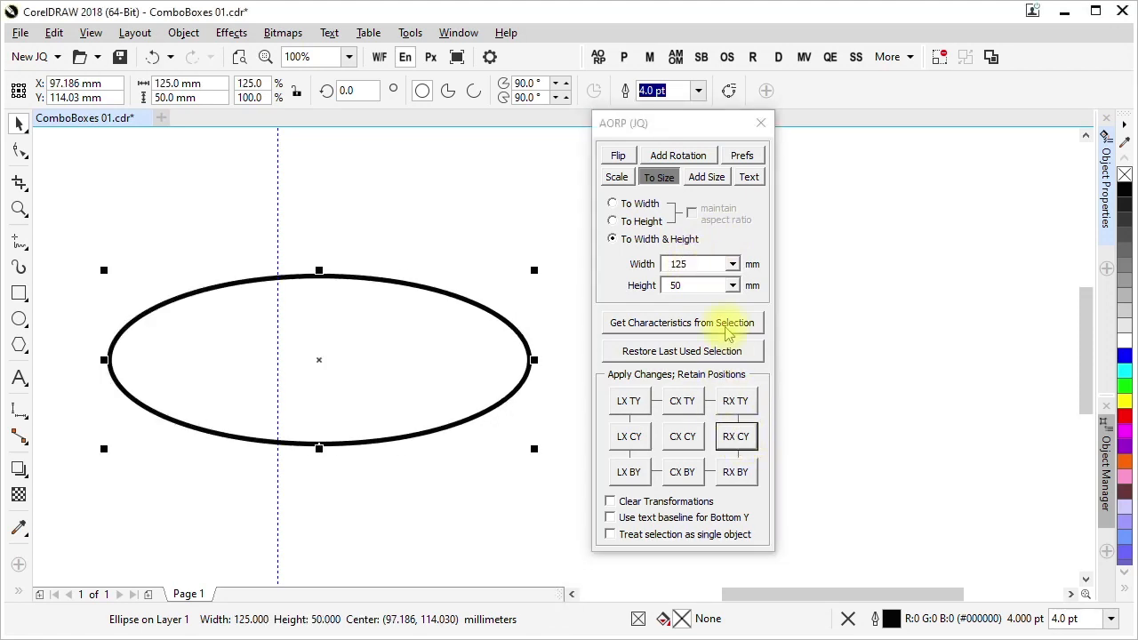
{"action": "left_click", "coordinate": [733, 264]}
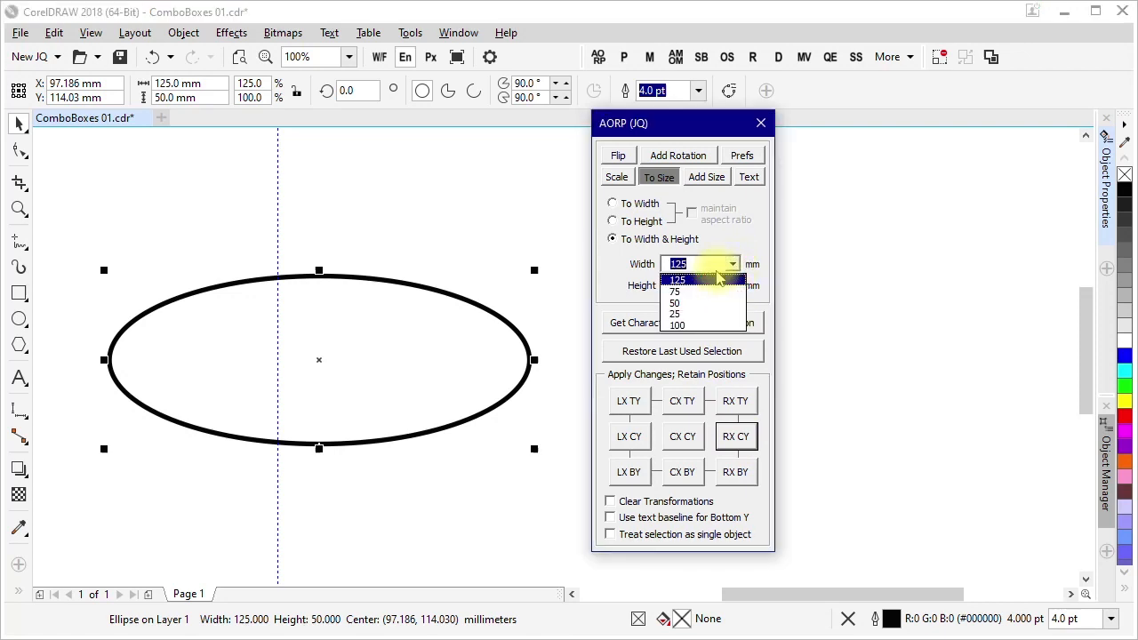
{"action": "left_click", "coordinate": [718, 263]}
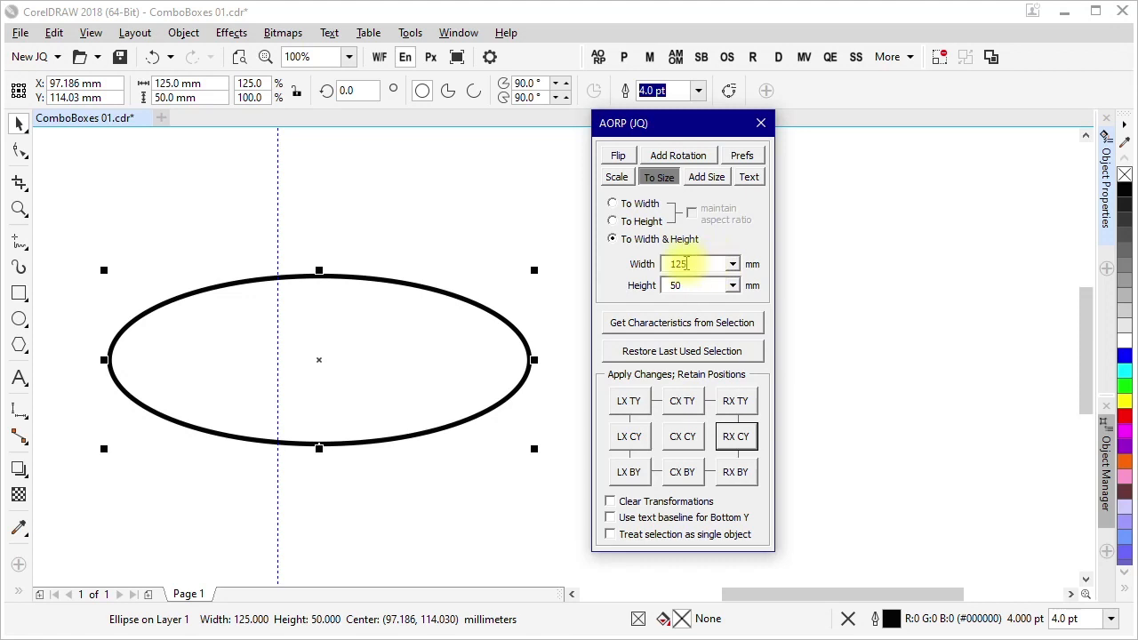
Step: Enter 150 mm as the target width, add it to the width value list, and check the list
{"action": "double_click", "coordinate": [682, 264]}
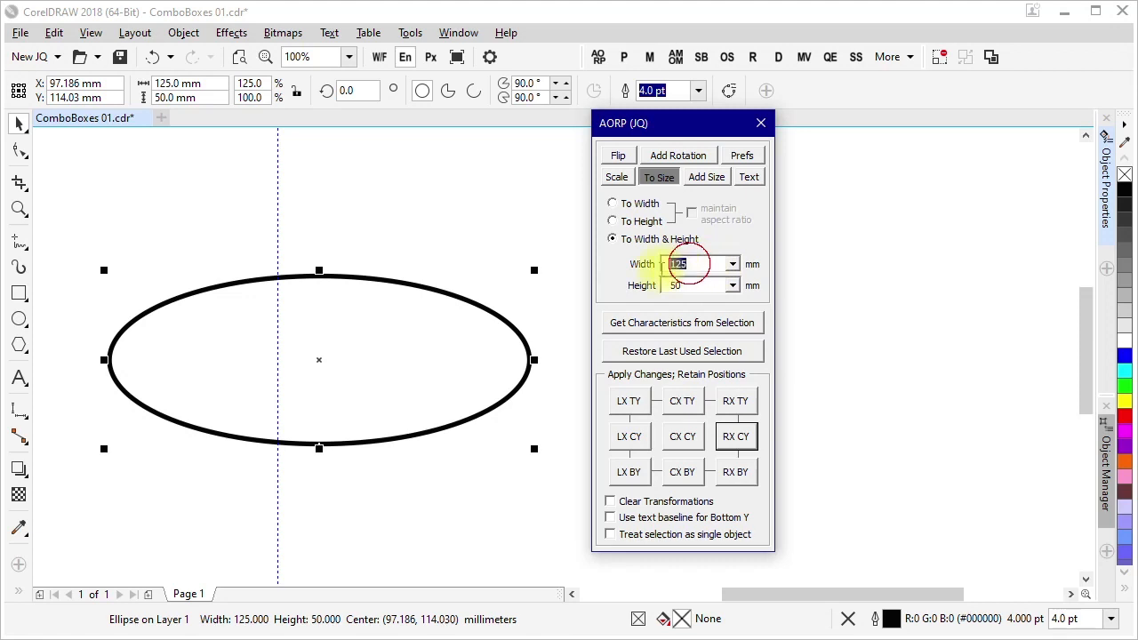
{"action": "type", "text": "15"}
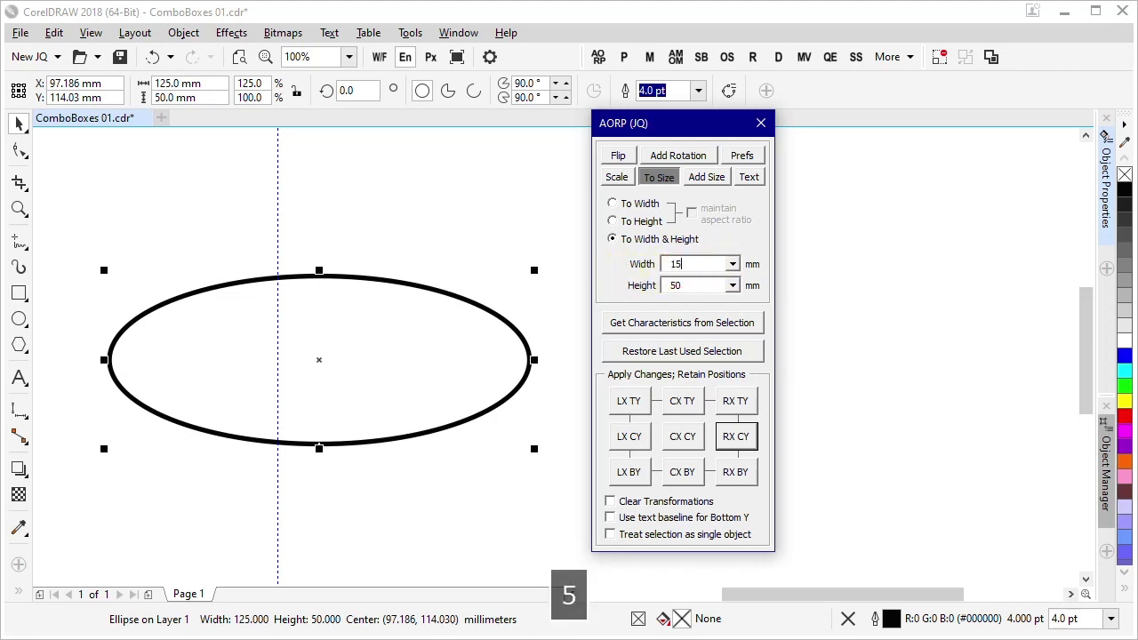
{"action": "type", "text": "0"}
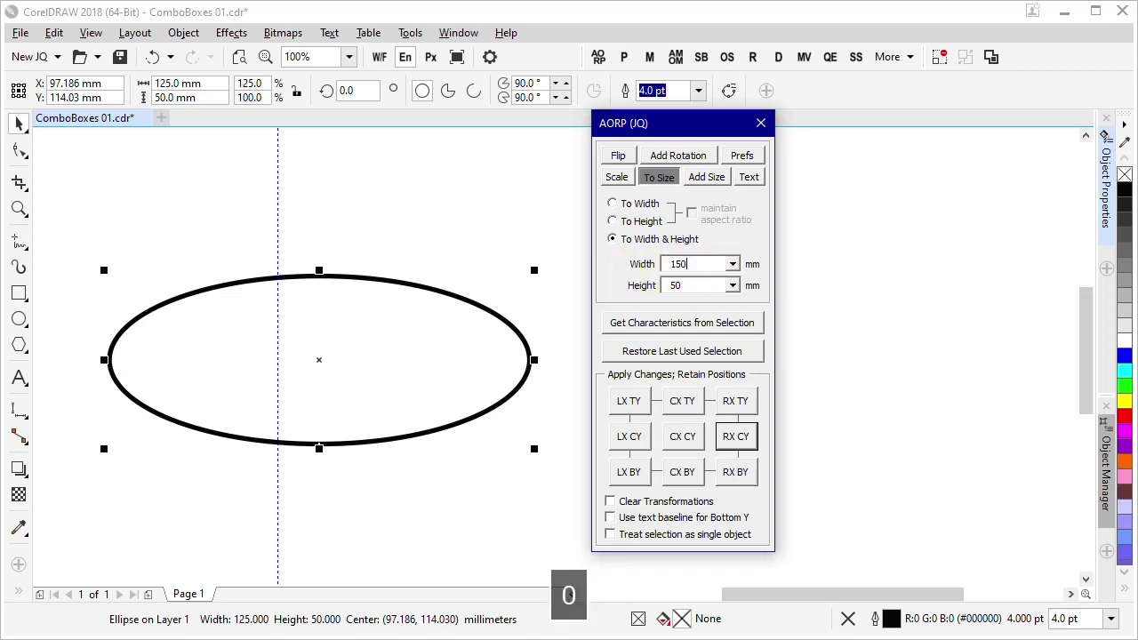
{"action": "right_click", "coordinate": [698, 269]}
{"action": "left_click", "coordinate": [754, 320]}
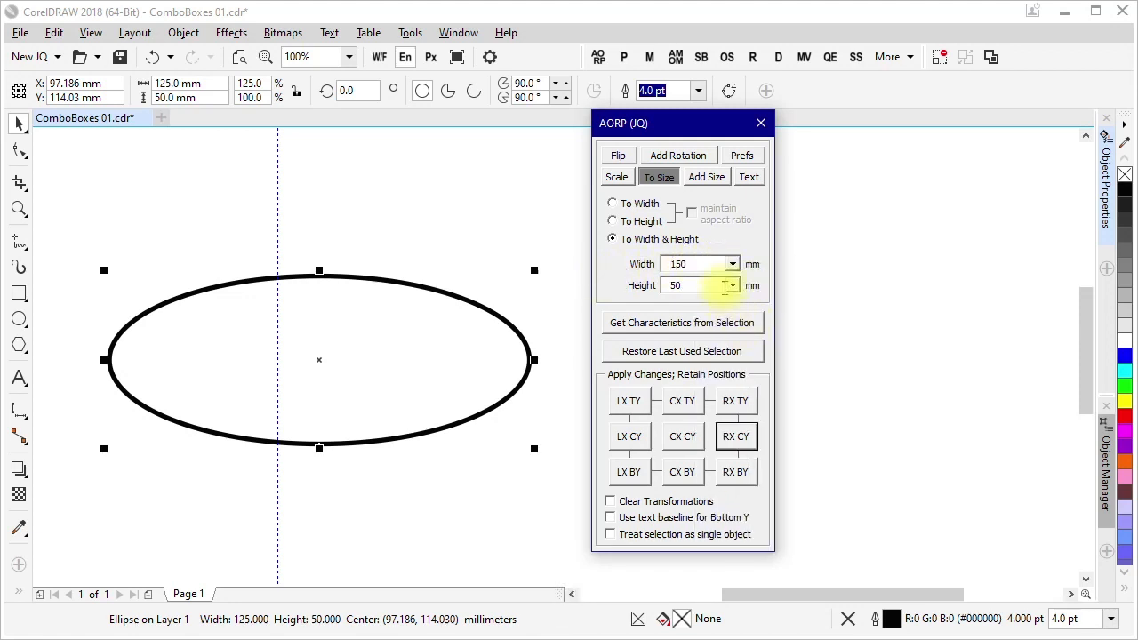
{"action": "left_click", "coordinate": [734, 264]}
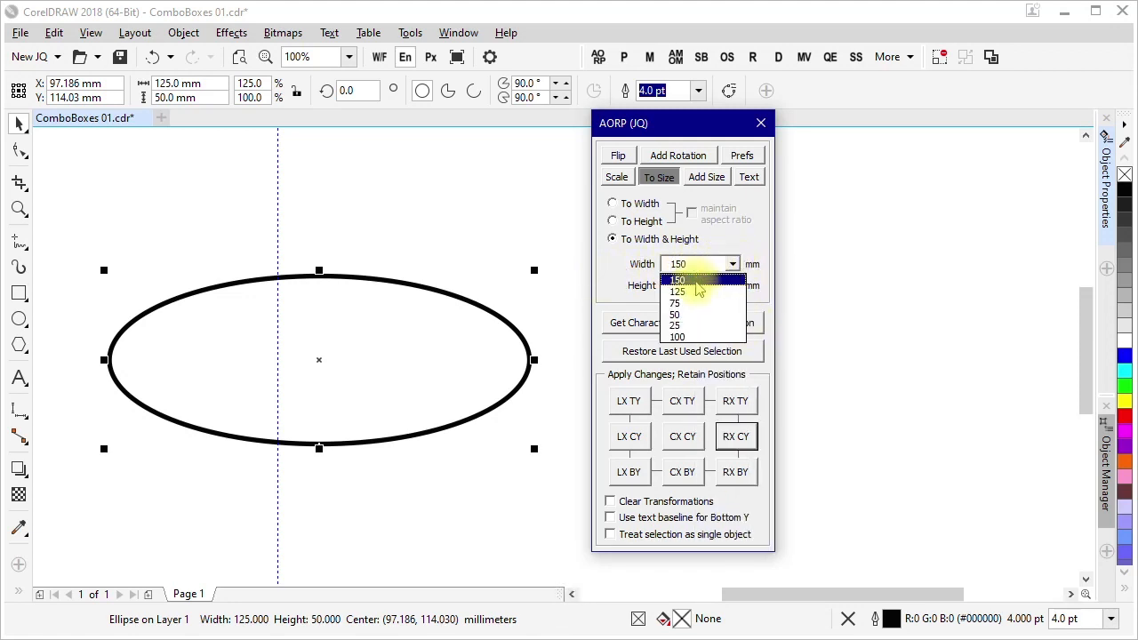
{"action": "left_click", "coordinate": [744, 247]}
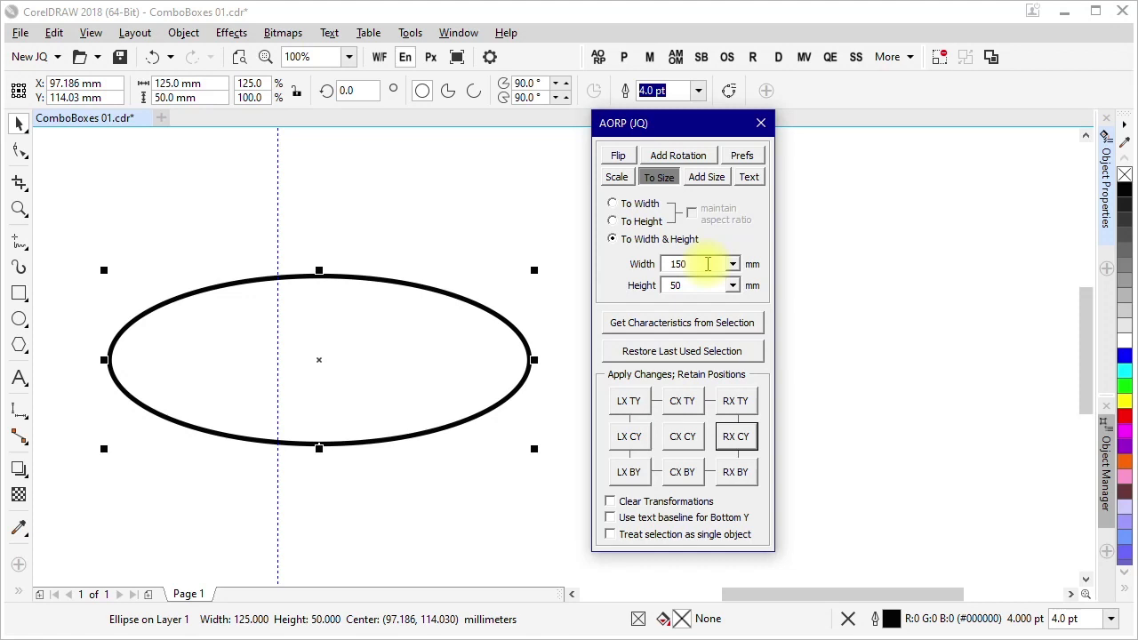
Step: Choose the listed 50 mm width, delete that value from the width list, and check the remaining entries
{"action": "left_click", "coordinate": [734, 264]}
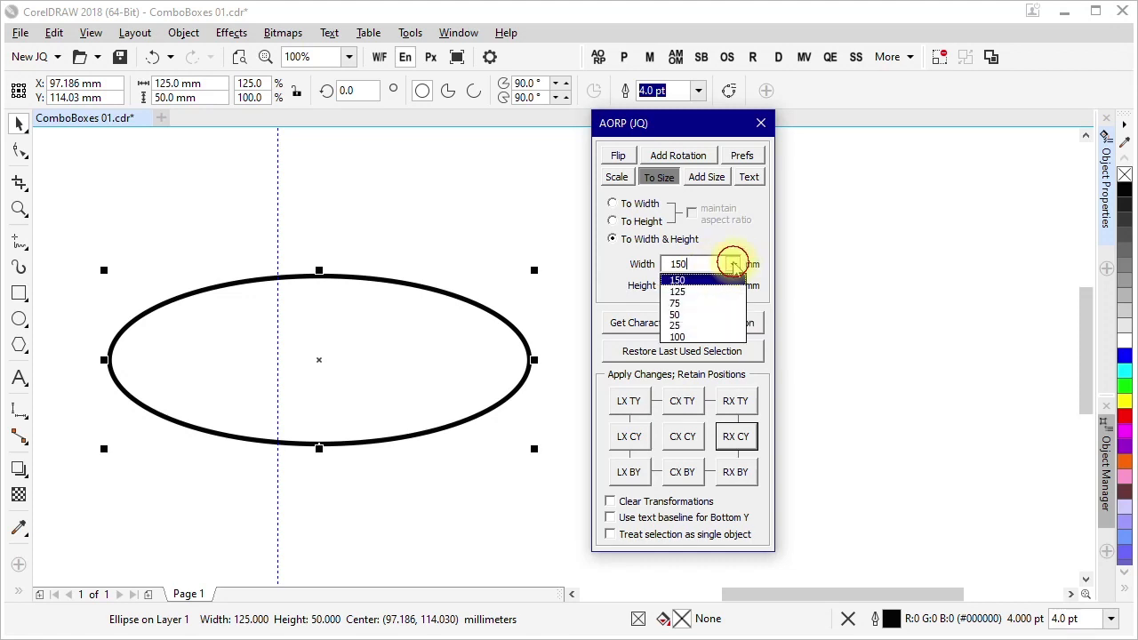
{"action": "left_click", "coordinate": [675, 315]}
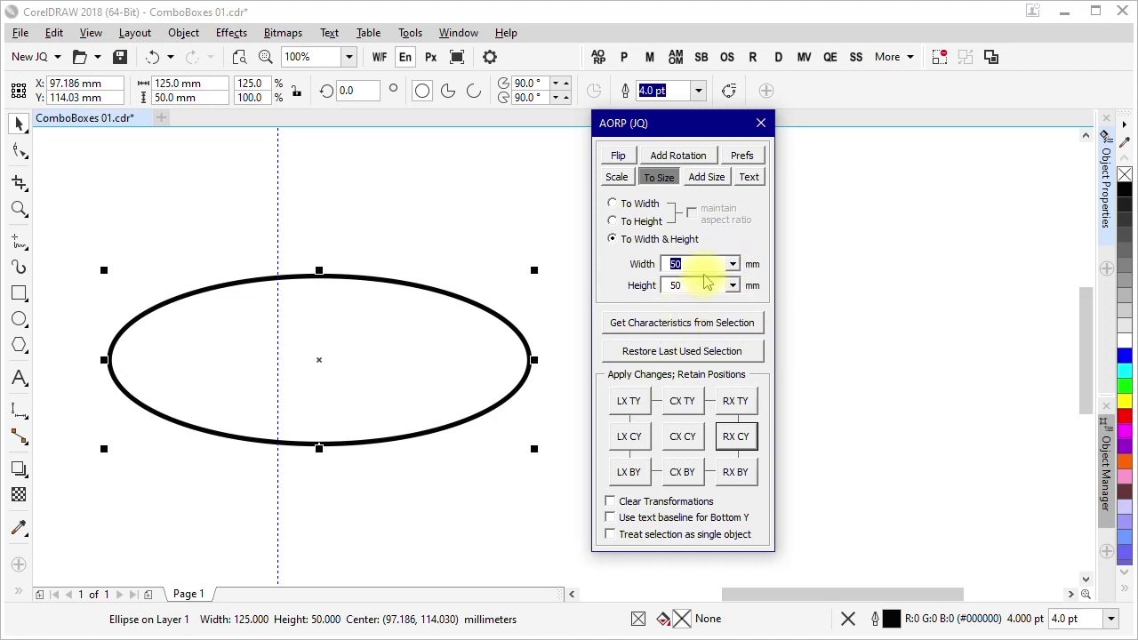
{"action": "right_click", "coordinate": [703, 266]}
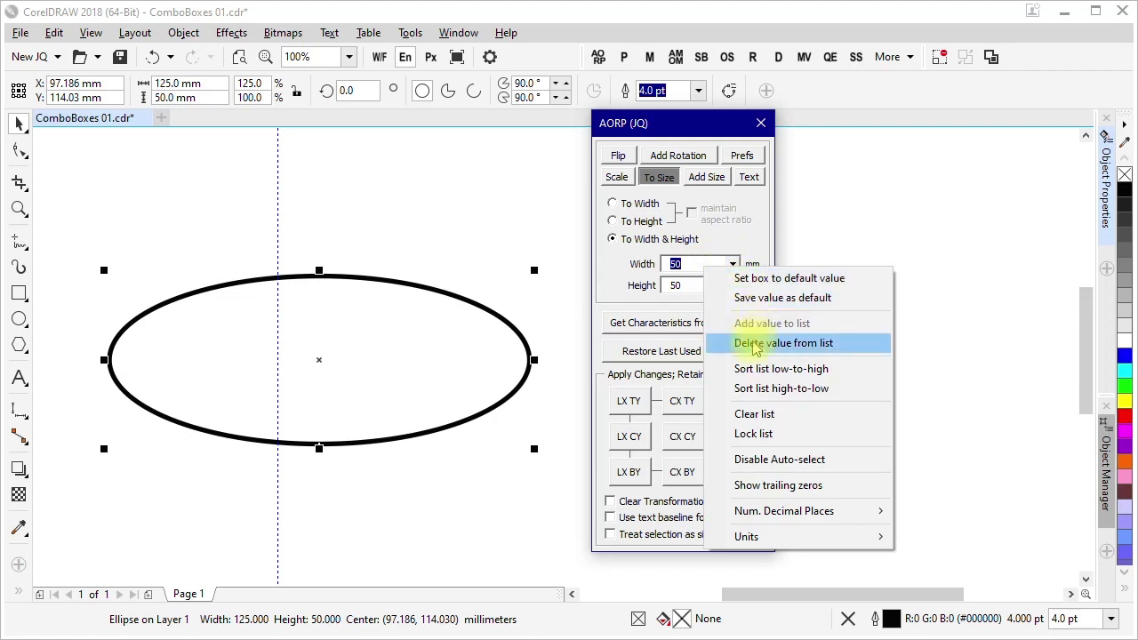
{"action": "left_click", "coordinate": [782, 342]}
{"action": "left_click", "coordinate": [733, 267]}
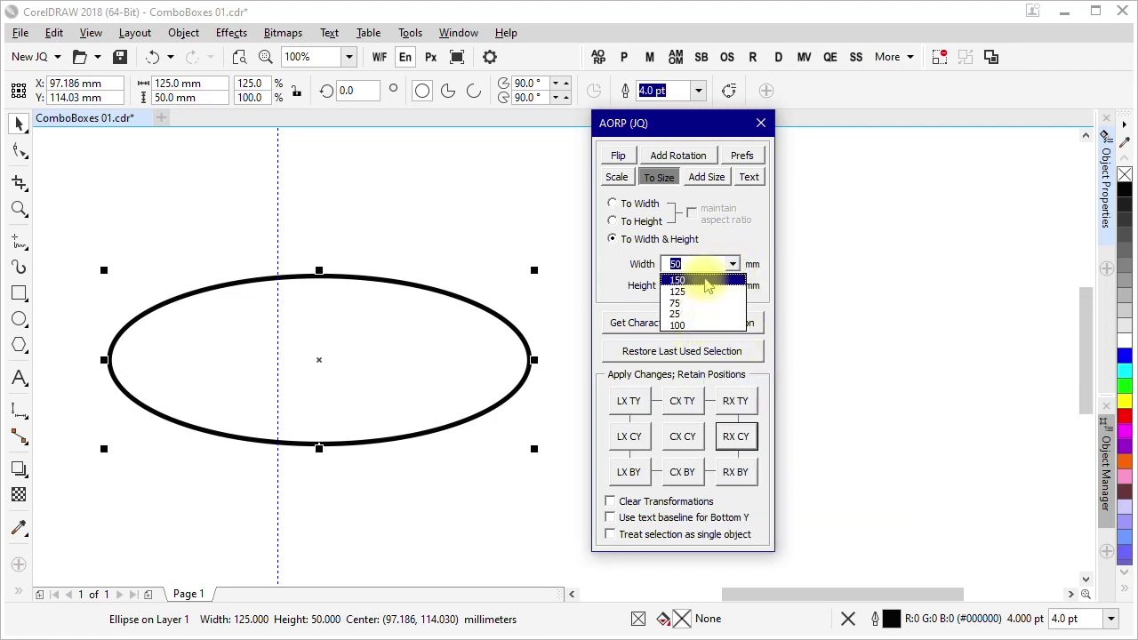
{"action": "left_click", "coordinate": [727, 252]}
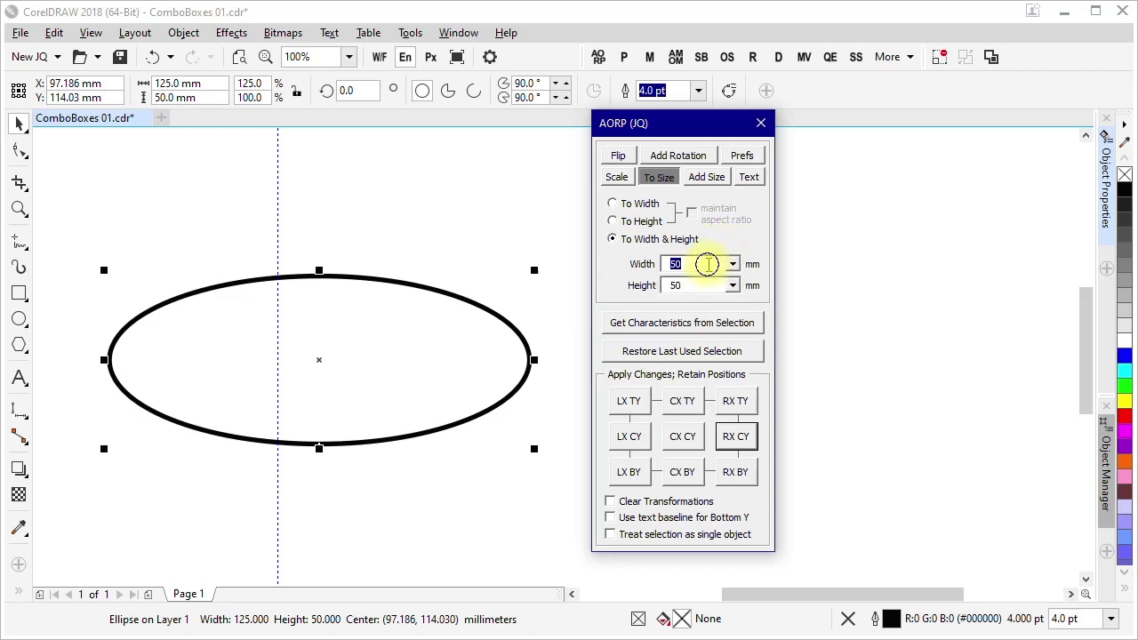
Step: Sort the width value list from low to high and check the new order
{"action": "right_click", "coordinate": [711, 271]}
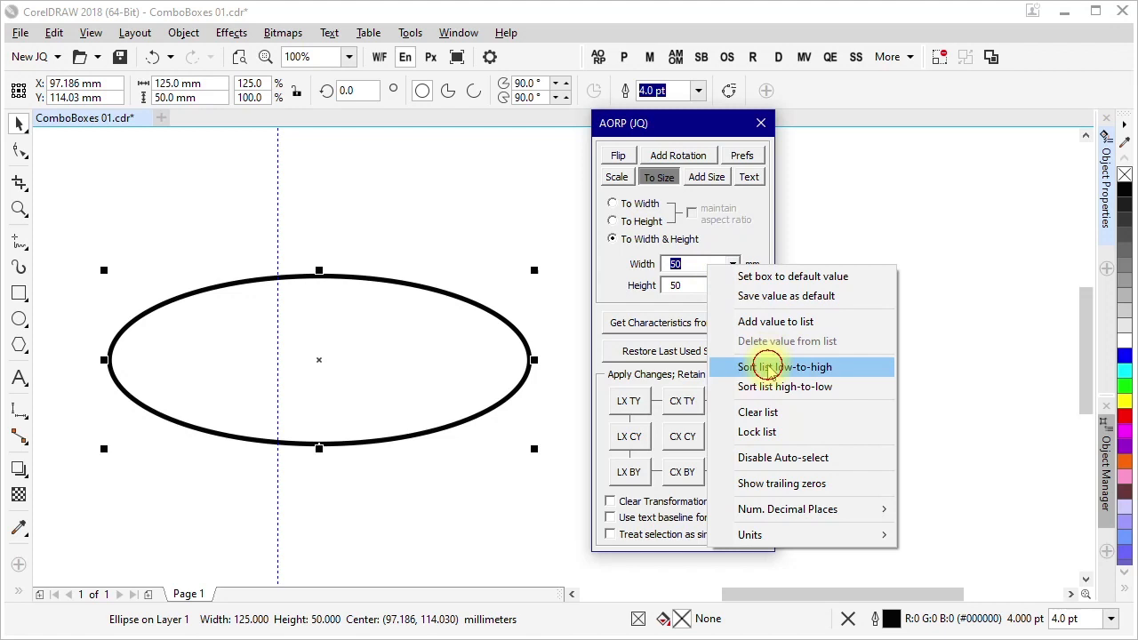
{"action": "left_click", "coordinate": [760, 366]}
{"action": "left_click", "coordinate": [732, 263]}
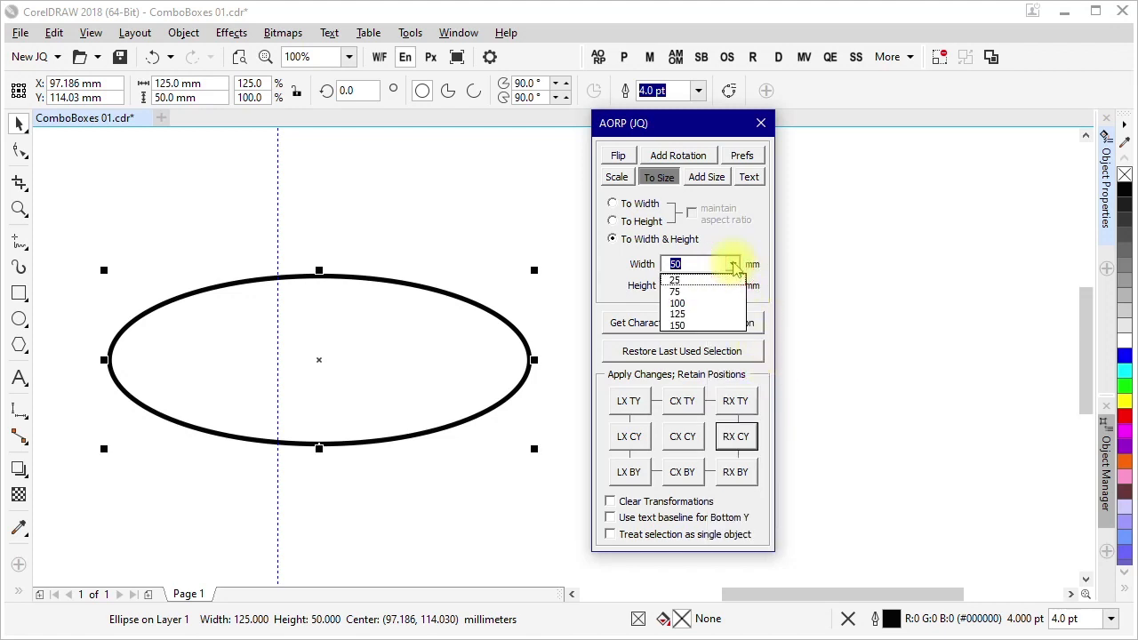
{"action": "left_click", "coordinate": [734, 270]}
Step: Sort the width value list from high to low and check the new order
{"action": "right_click", "coordinate": [709, 266]}
{"action": "left_click", "coordinate": [766, 388]}
{"action": "left_click", "coordinate": [732, 265]}
{"action": "left_click", "coordinate": [733, 266]}
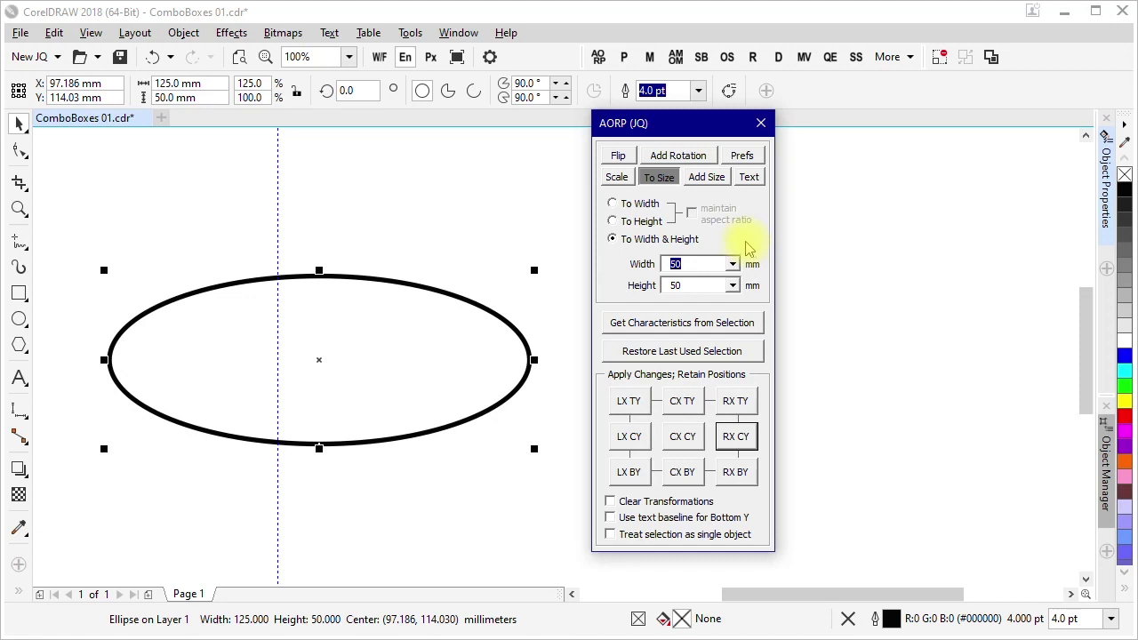
Step: Clear all values from the width list and check the list
{"action": "right_click", "coordinate": [713, 264]}
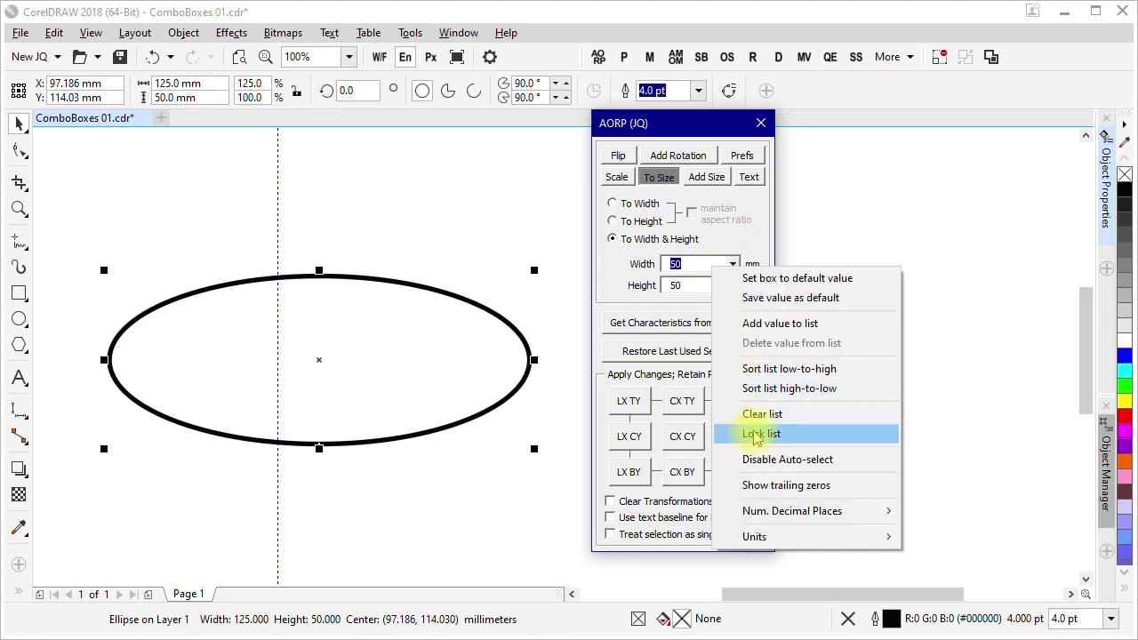
{"action": "left_click", "coordinate": [781, 413]}
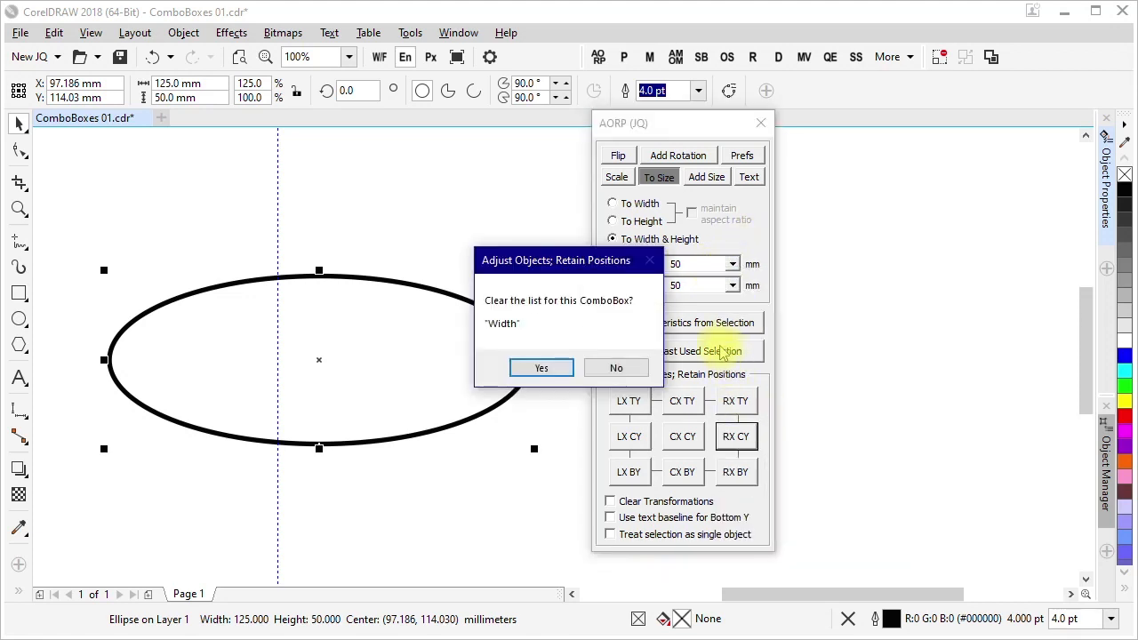
{"action": "left_click", "coordinate": [542, 368]}
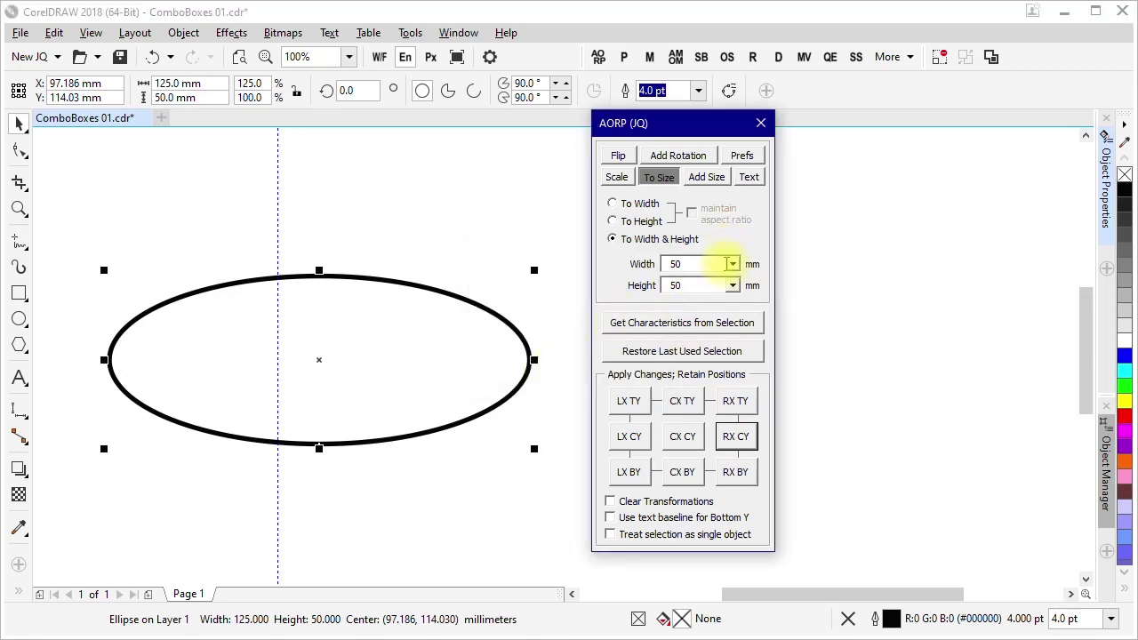
{"action": "left_click", "coordinate": [732, 264]}
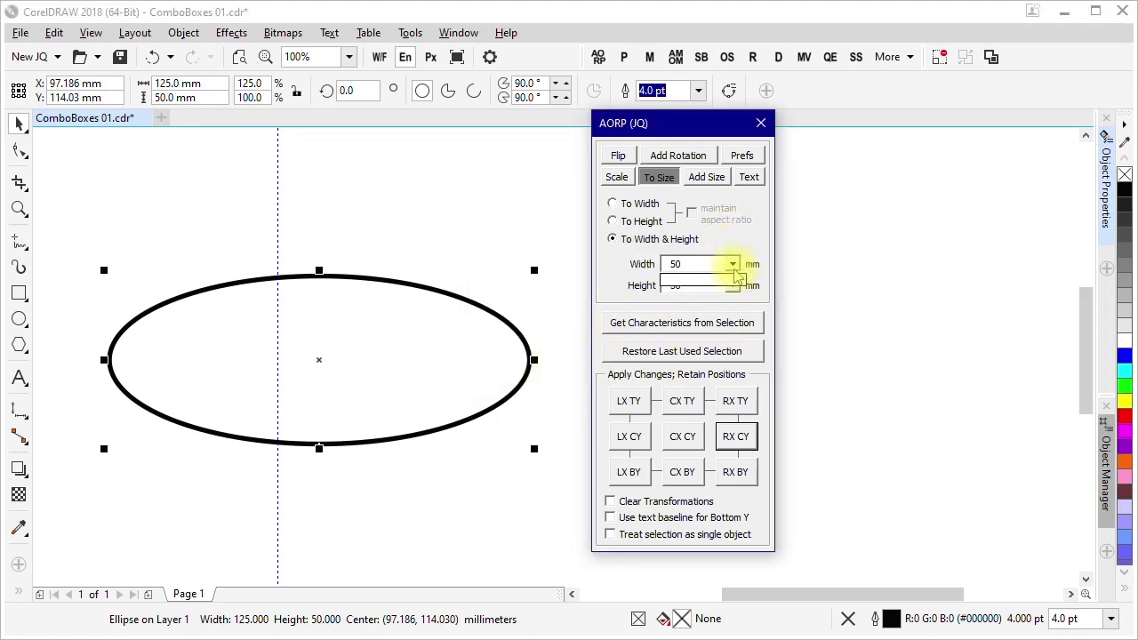
{"action": "left_click", "coordinate": [711, 266]}
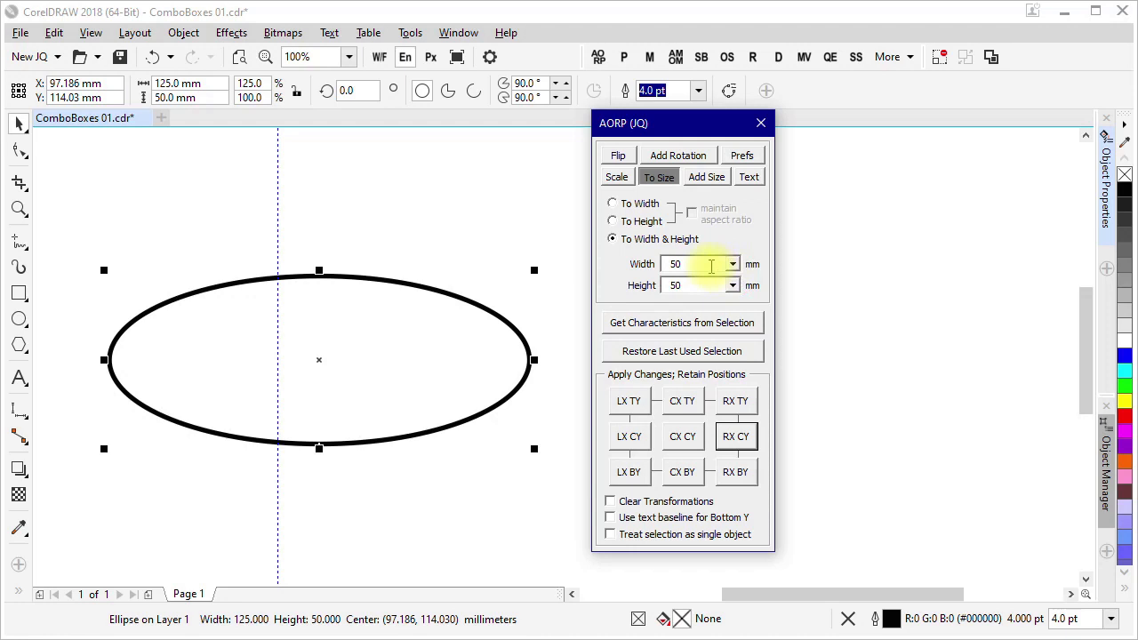
Step: Lock the width value list, and unlock it again
{"action": "right_click", "coordinate": [711, 266]}
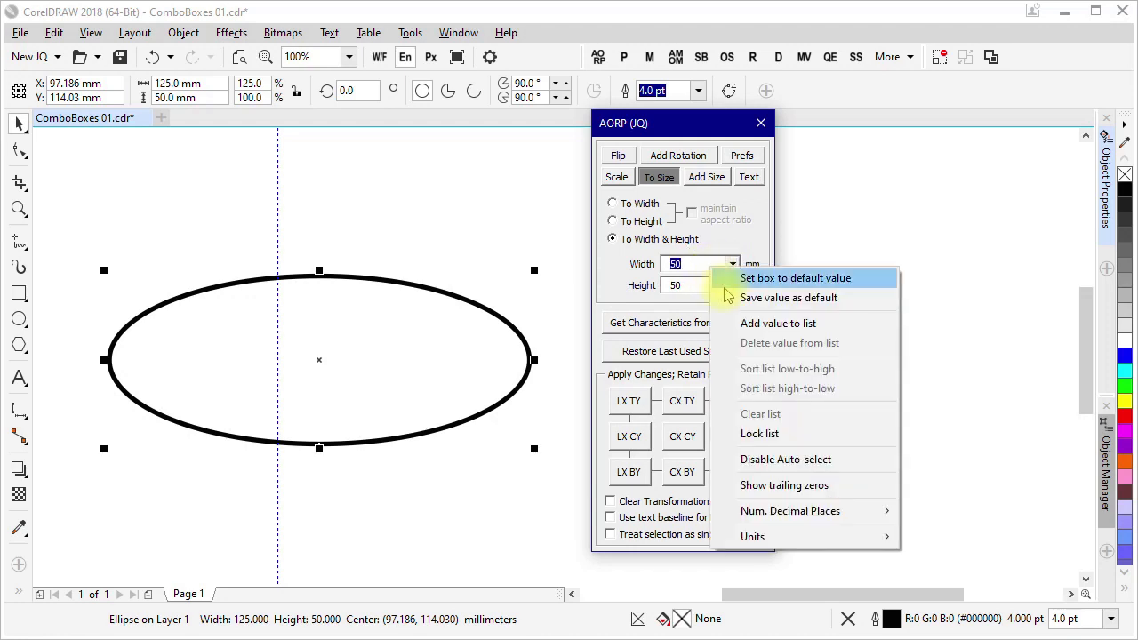
{"action": "left_click", "coordinate": [756, 433]}
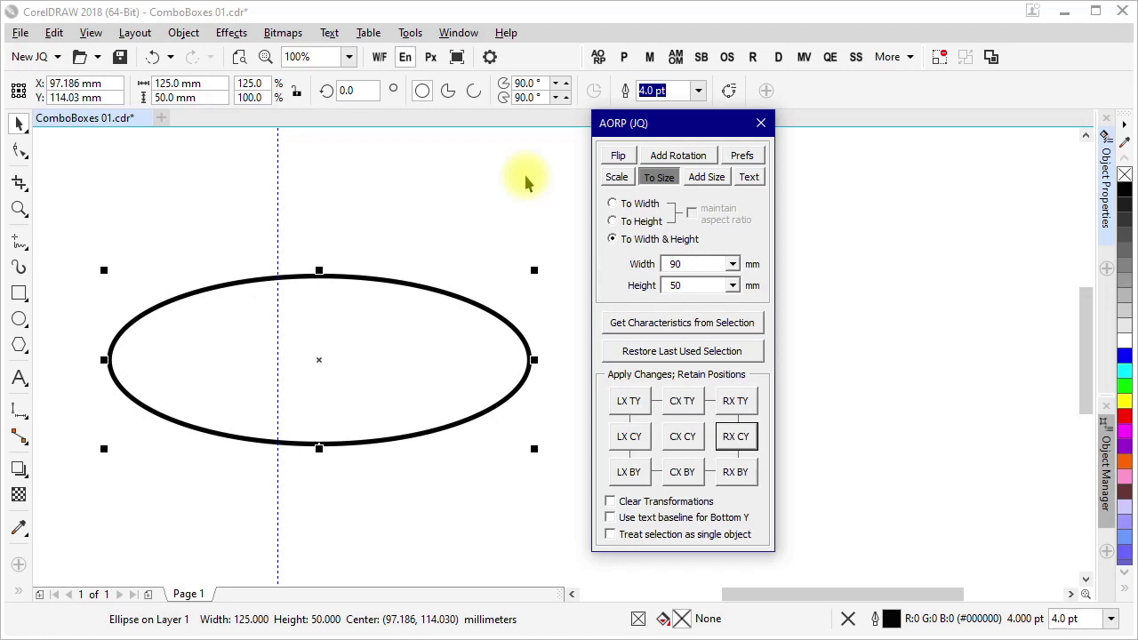
{"action": "right_click", "coordinate": [698, 265]}
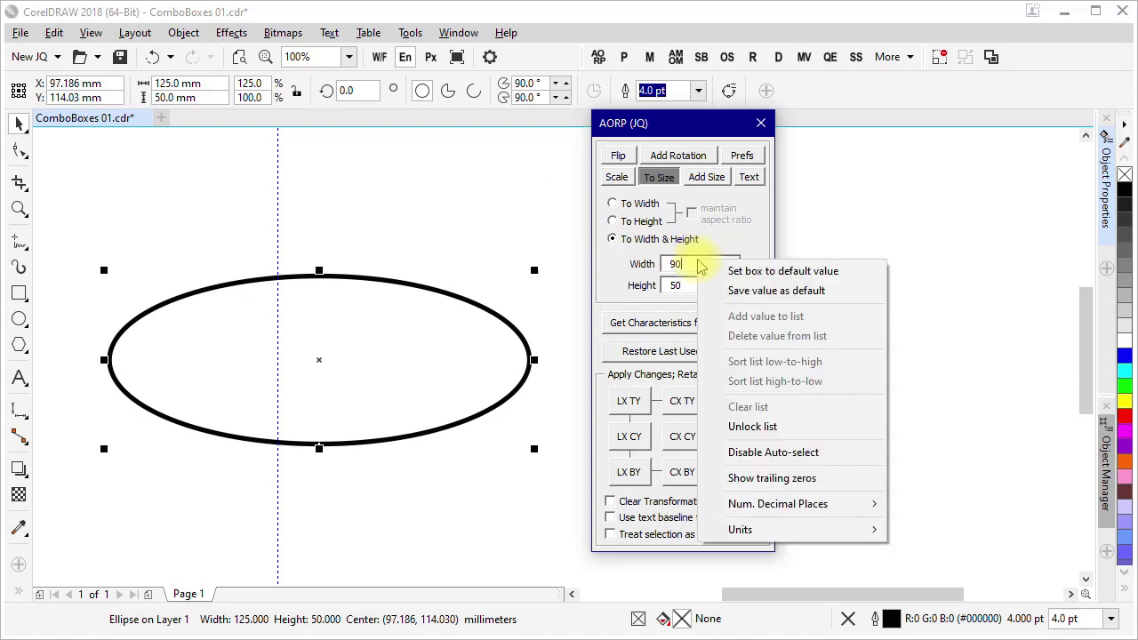
{"action": "left_click", "coordinate": [751, 425]}
Step: Enter 70 mm and 60 mm in turn as the target width, adding each to the width value list
{"action": "double_click", "coordinate": [705, 267]}
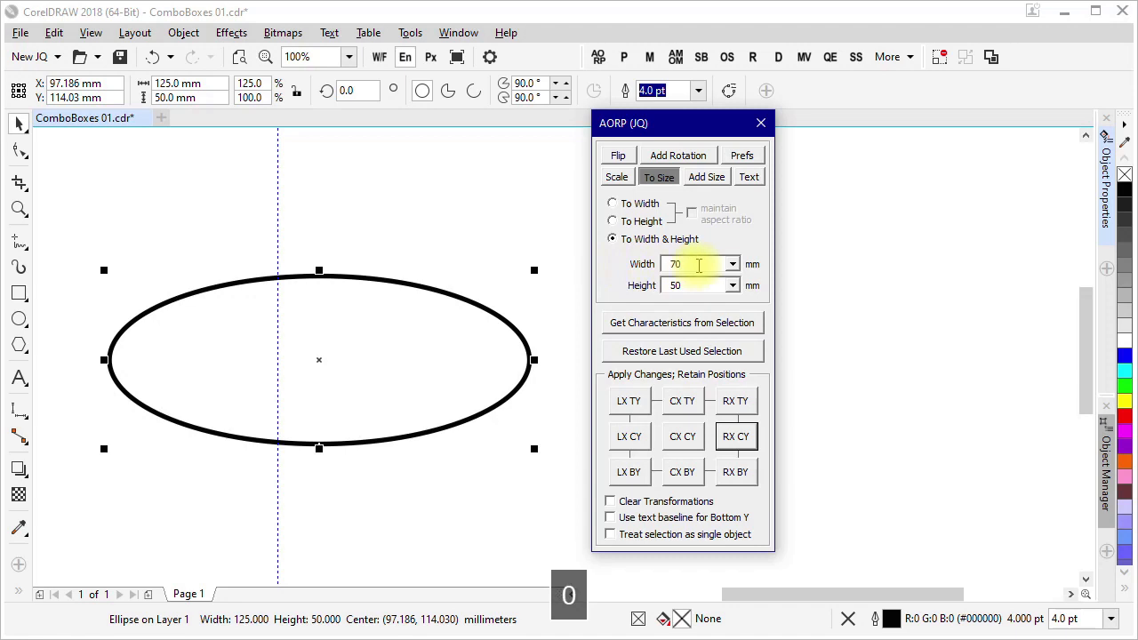
{"action": "right_click", "coordinate": [727, 265]}
{"action": "left_click", "coordinate": [751, 324]}
{"action": "left_click", "coordinate": [701, 261]}
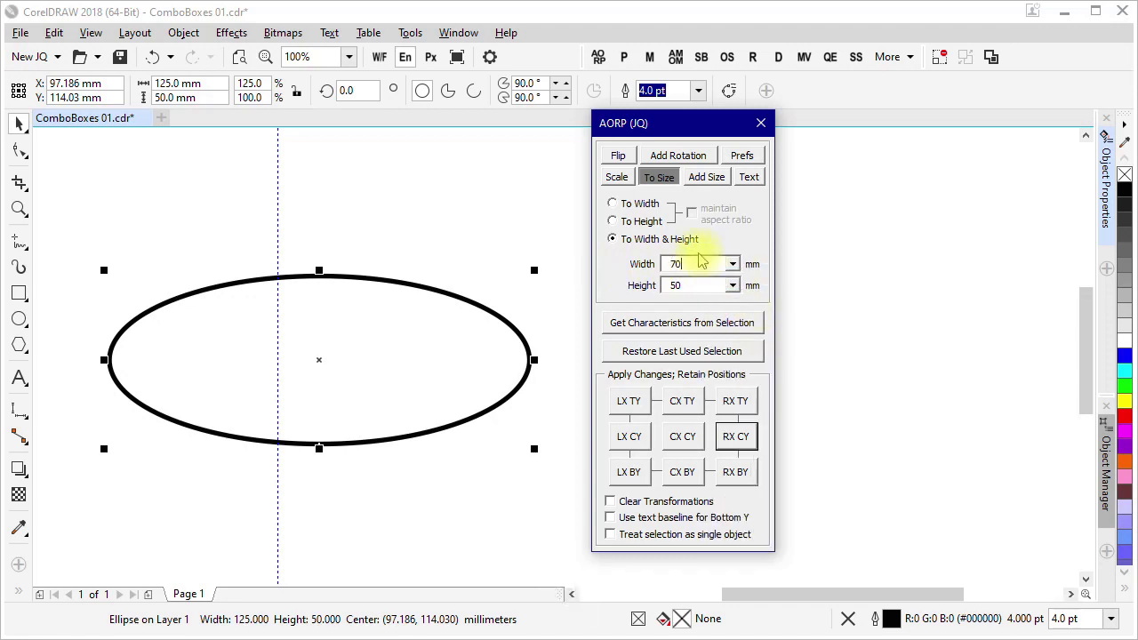
{"action": "double_click", "coordinate": [685, 265]}
{"action": "type", "text": "60"}
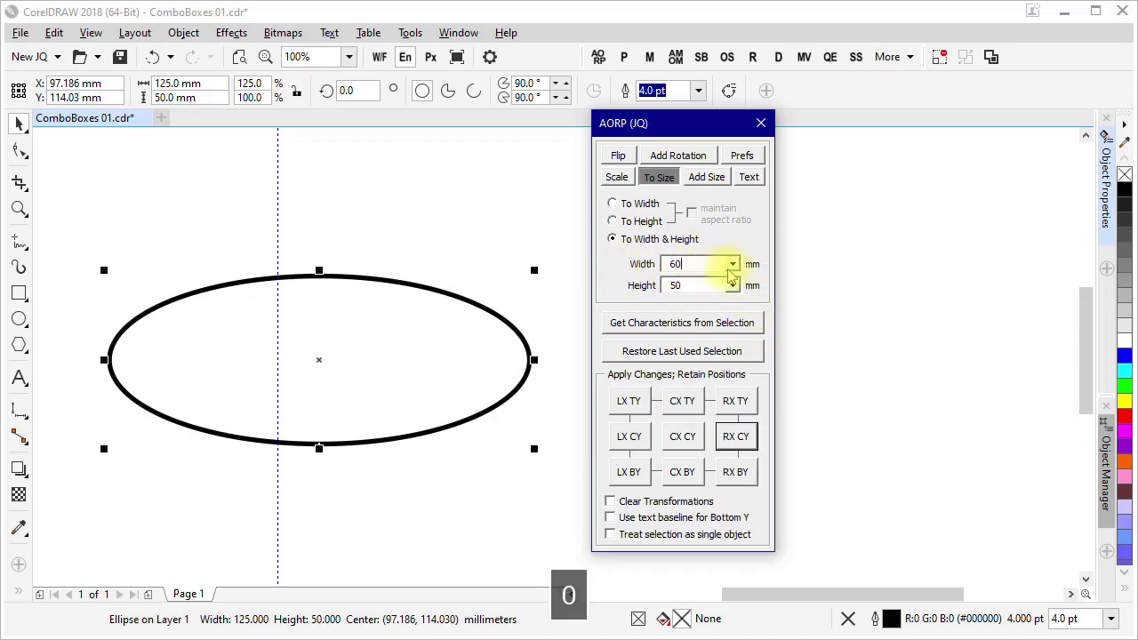
{"action": "right_click", "coordinate": [714, 265]}
{"action": "left_click", "coordinate": [755, 322]}
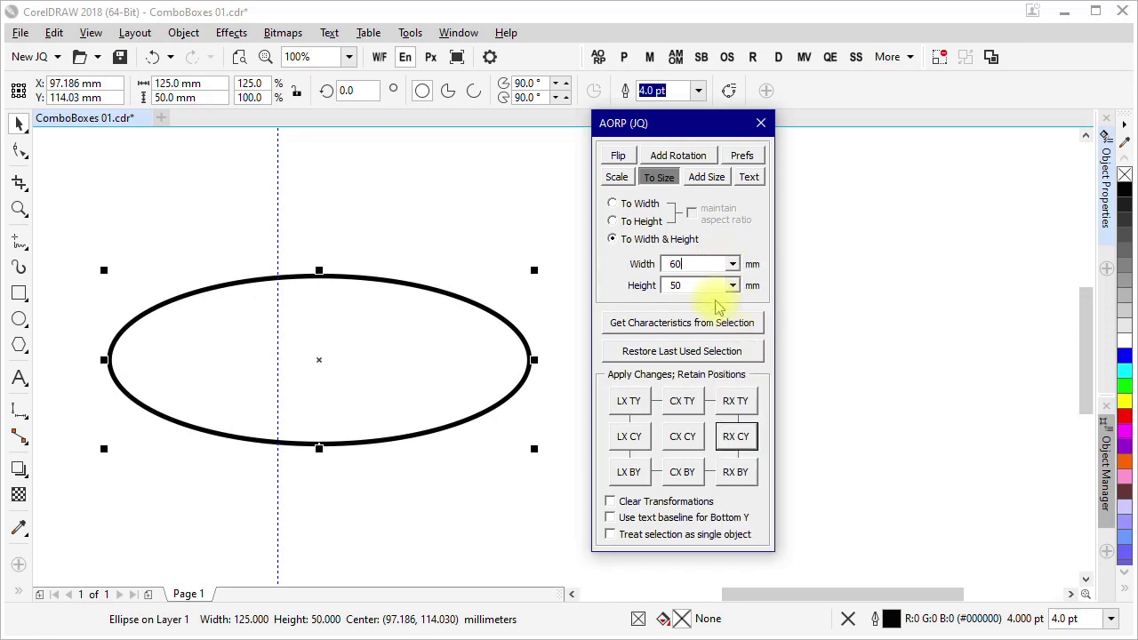
Step: Enter 50 mm and 80 mm in turn as the target width, adding each to the width value list
{"action": "double_click", "coordinate": [701, 265]}
{"action": "type", "text": "50"}
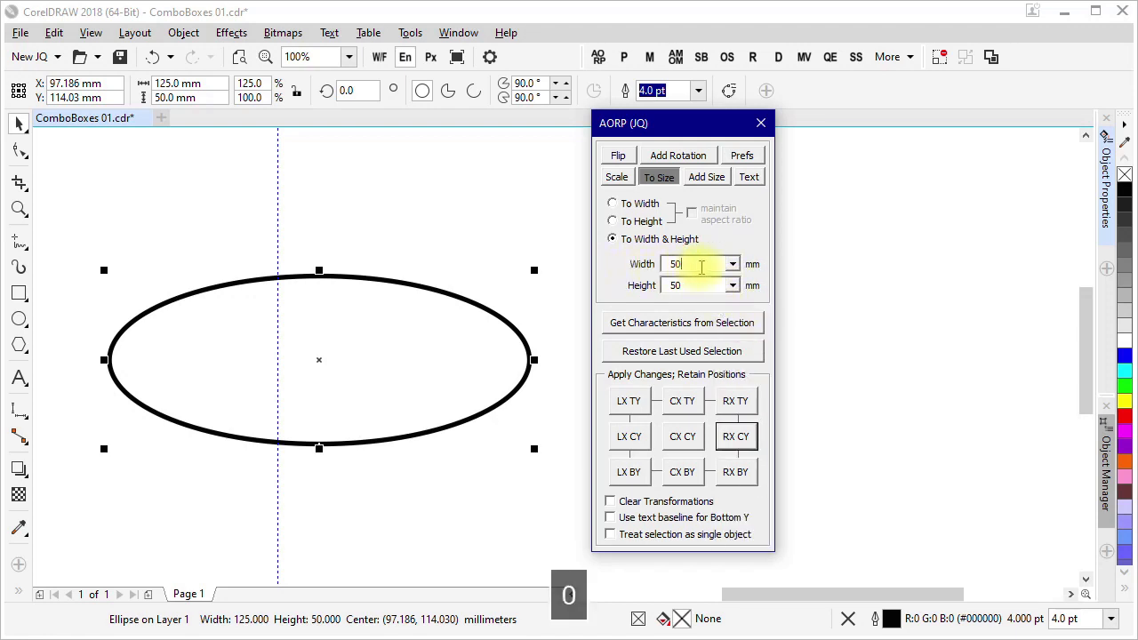
{"action": "right_click", "coordinate": [700, 265]}
{"action": "left_click", "coordinate": [809, 322]}
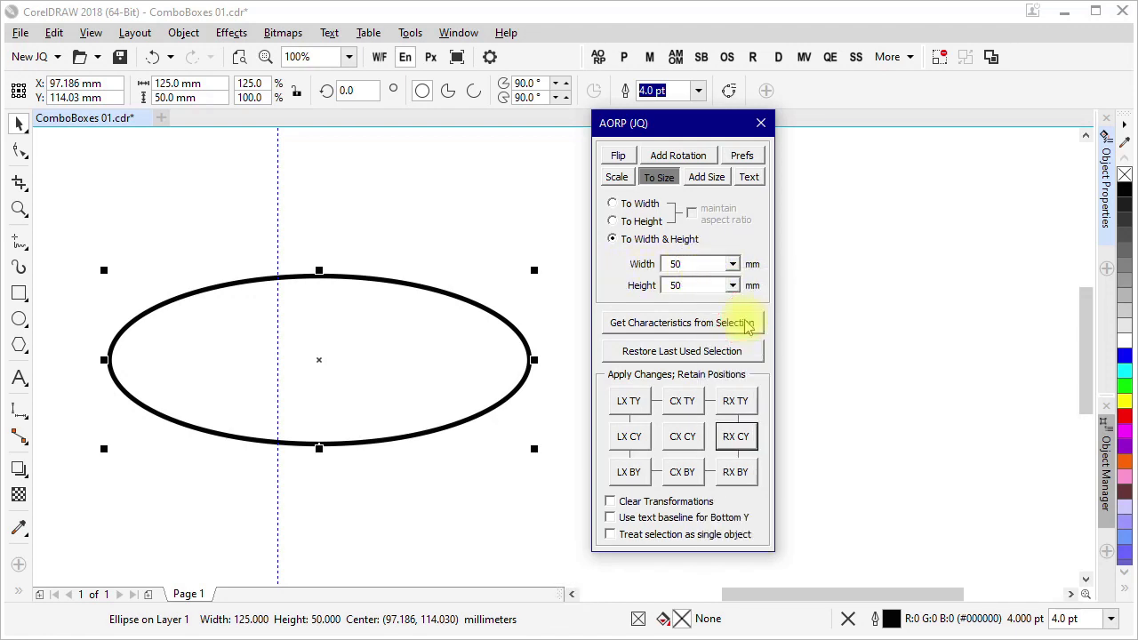
{"action": "double_click", "coordinate": [690, 265]}
{"action": "type", "text": "80"}
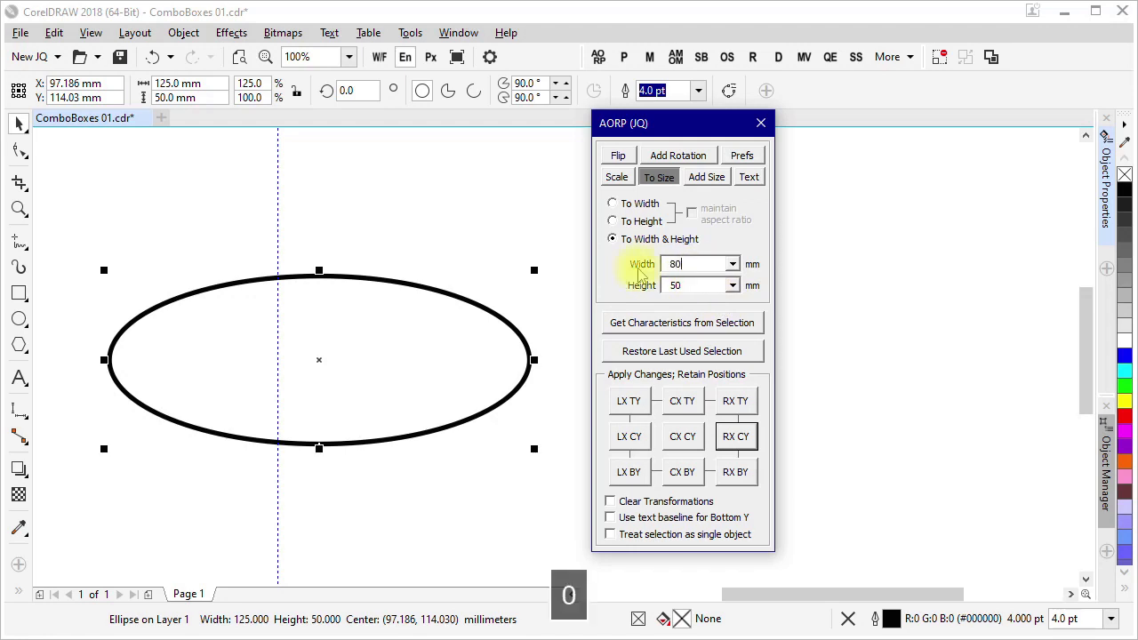
{"action": "right_click", "coordinate": [708, 265]}
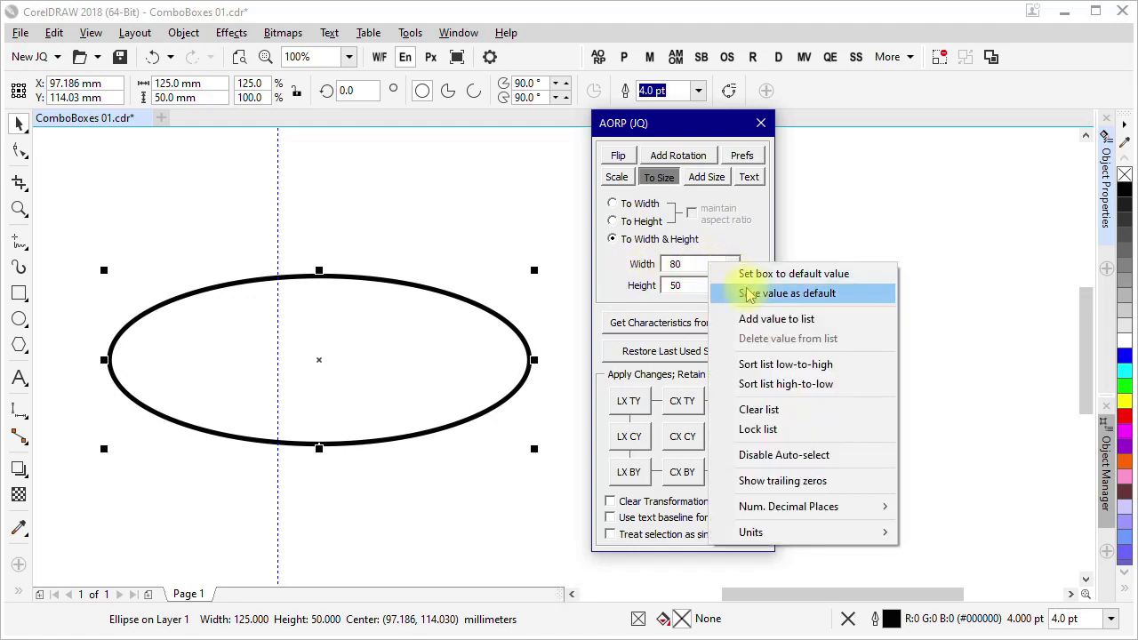
{"action": "left_click", "coordinate": [757, 321]}
Step: Enter 90 mm and 100 mm in turn as the target width, adding each to the width value list
{"action": "left_click_drag", "start_coordinate": [723, 264], "coordinate": [635, 264]}
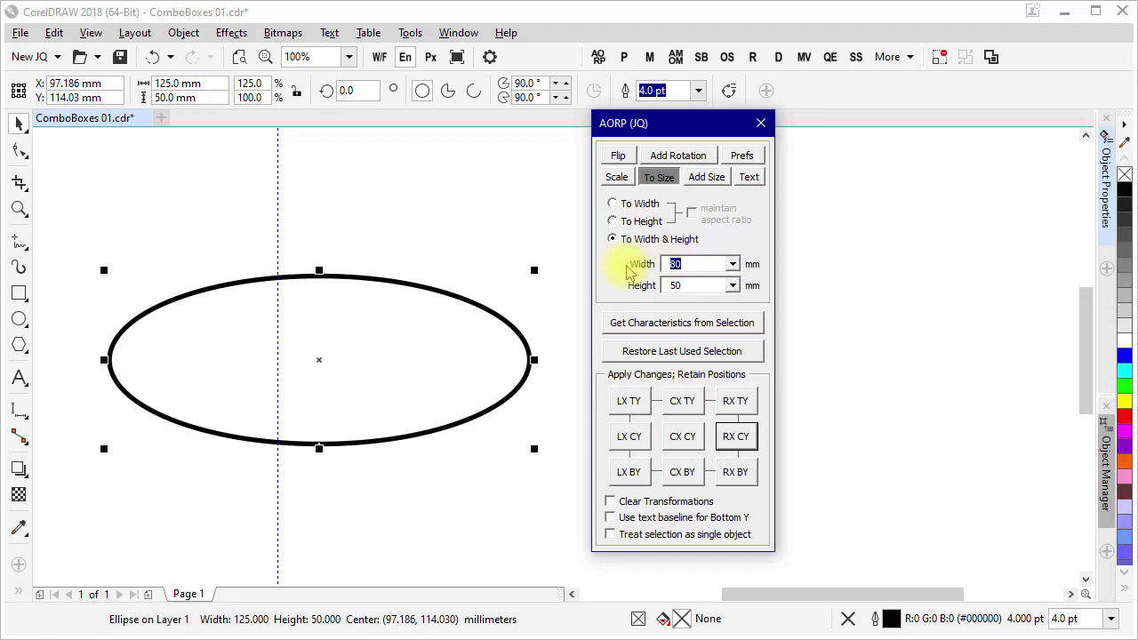
{"action": "type", "text": "90"}
{"action": "right_click", "coordinate": [704, 265]}
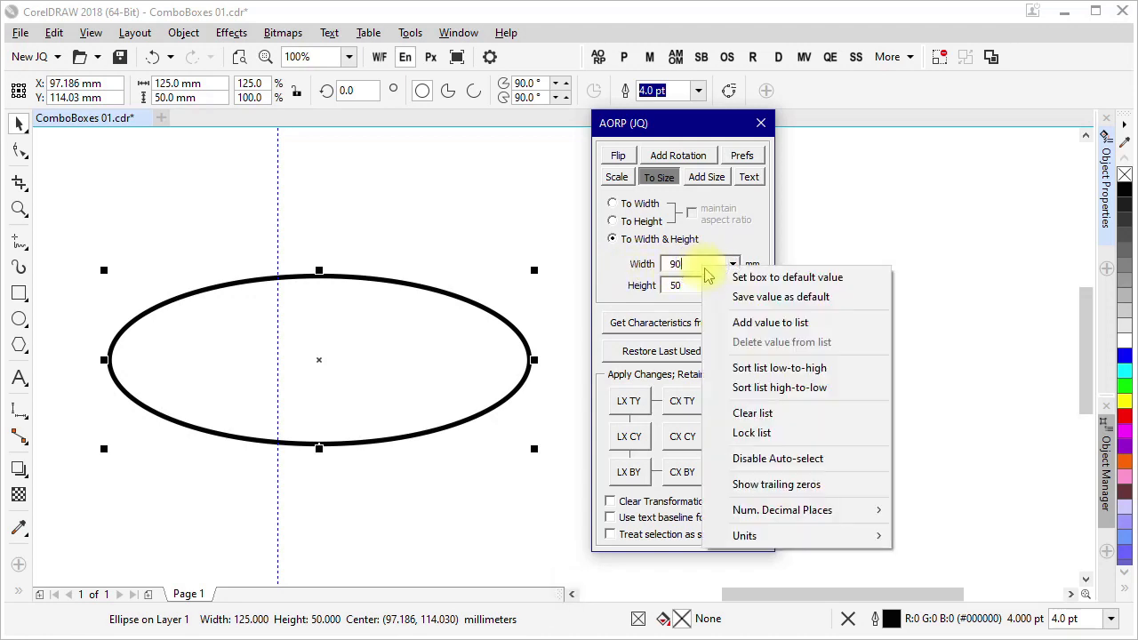
{"action": "left_click", "coordinate": [747, 323]}
{"action": "left_click_drag", "start_coordinate": [720, 264], "coordinate": [633, 273]}
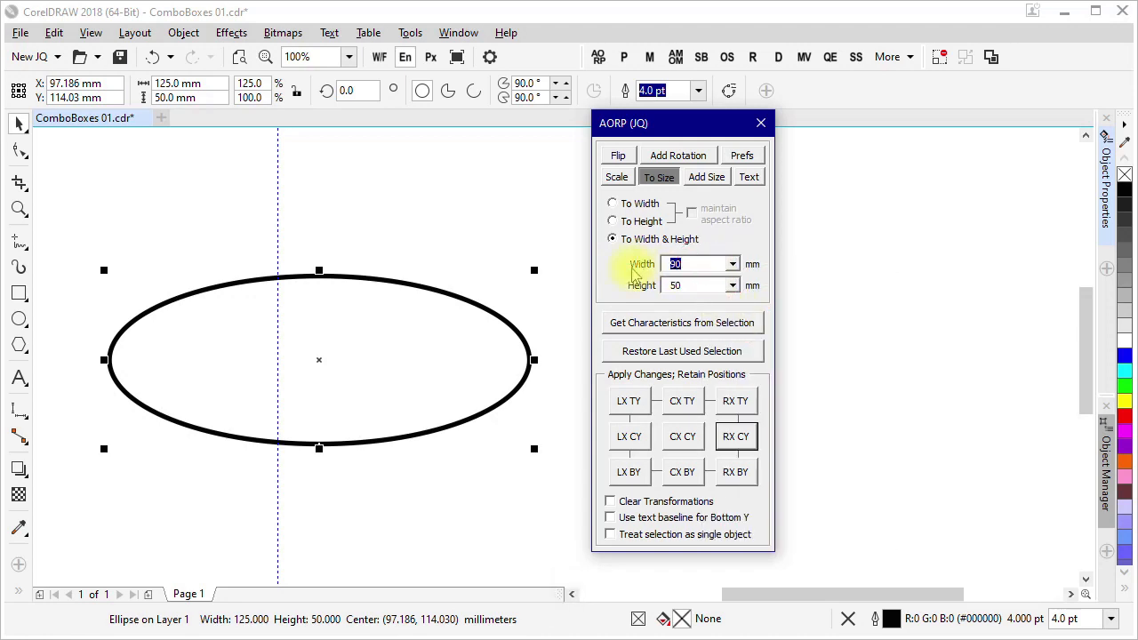
{"action": "type", "text": "100"}
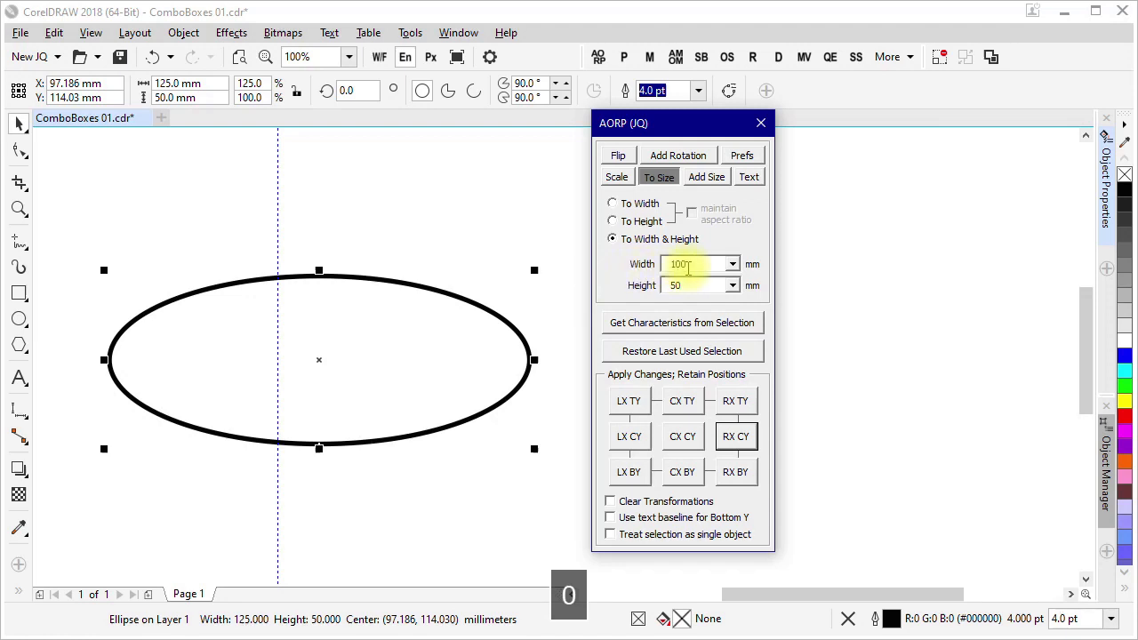
{"action": "right_click", "coordinate": [702, 267]}
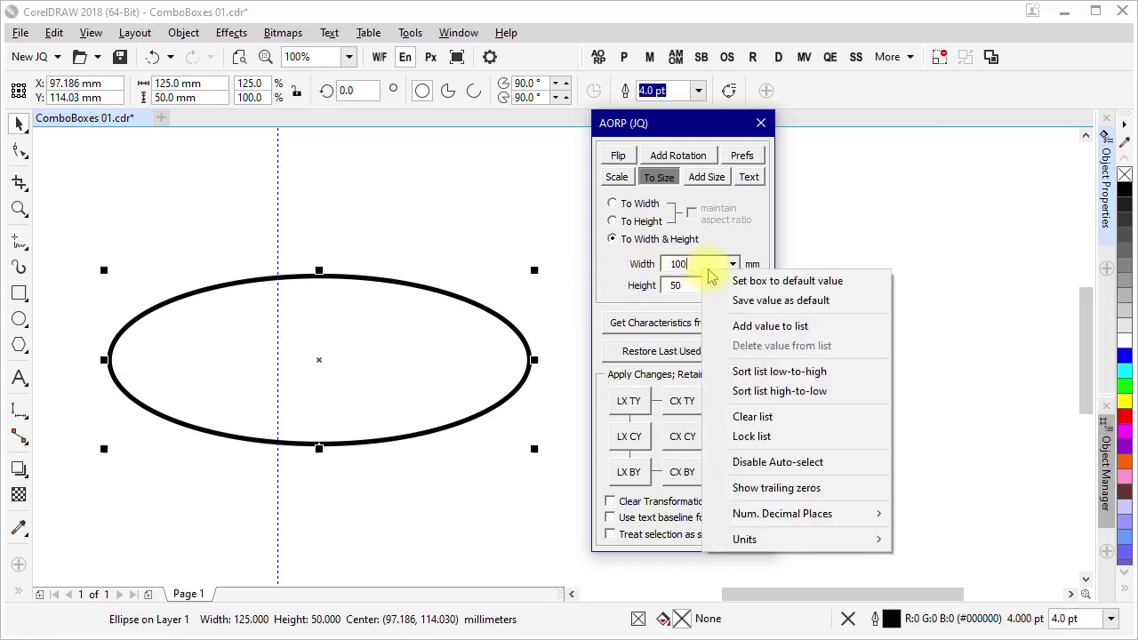
{"action": "left_click", "coordinate": [756, 325]}
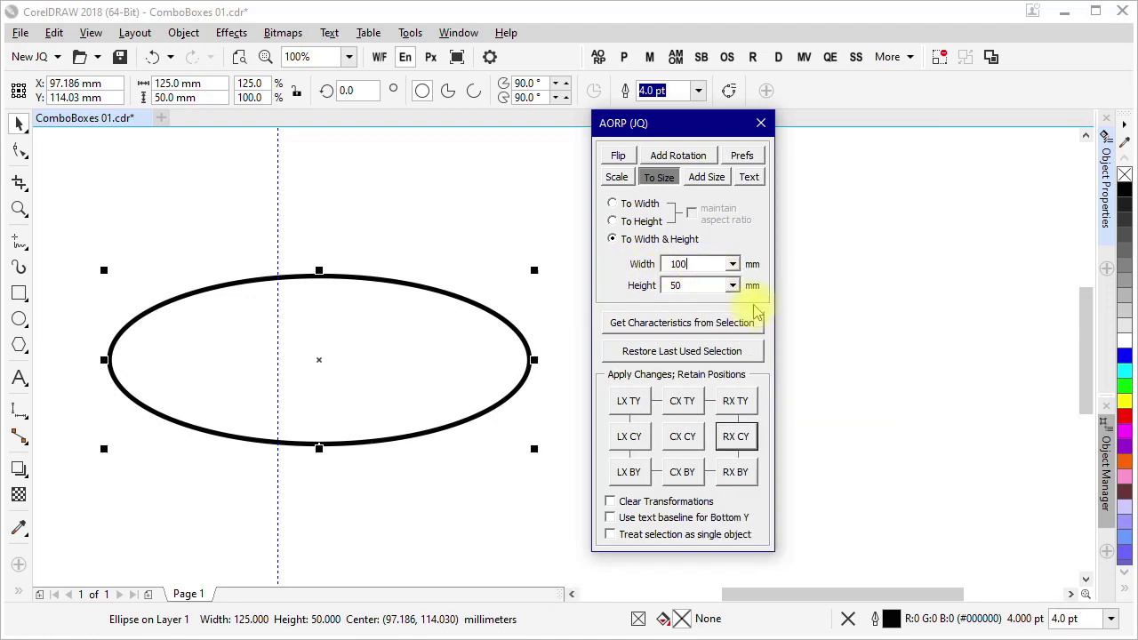
Step: Sort the width value list from low to high and lock the list
{"action": "right_click", "coordinate": [712, 265]}
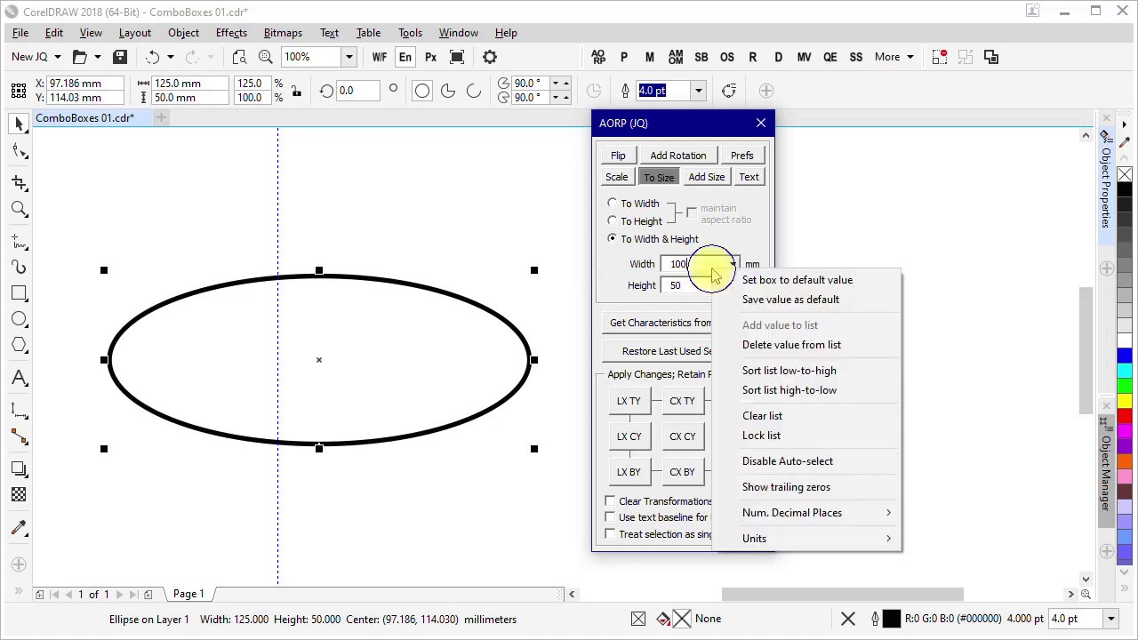
{"action": "left_click", "coordinate": [760, 373]}
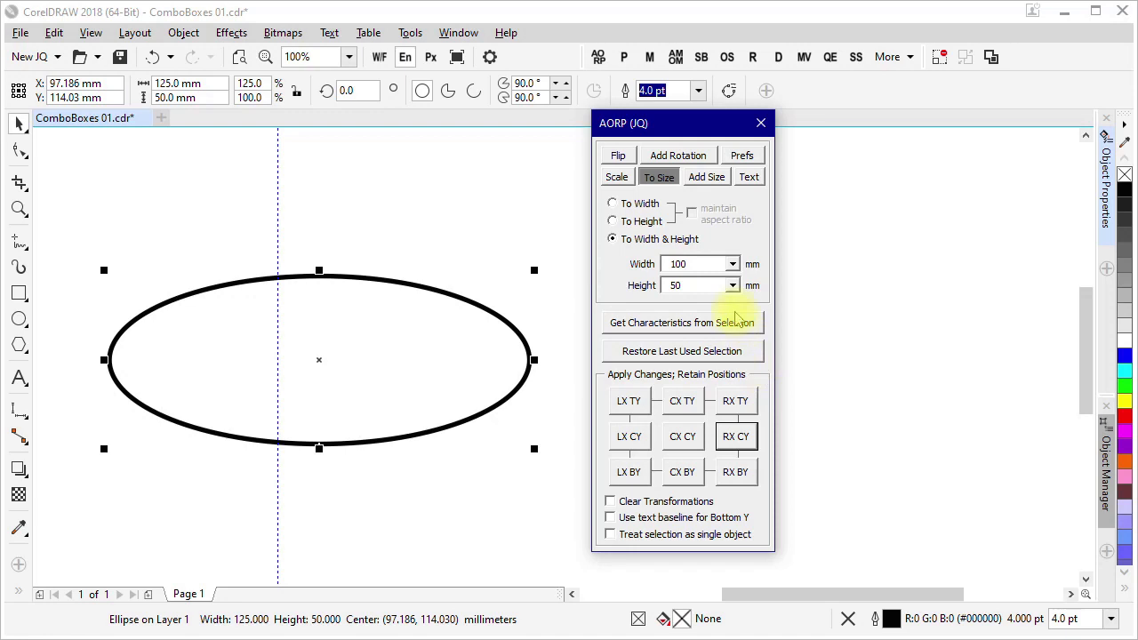
{"action": "right_click", "coordinate": [711, 267]}
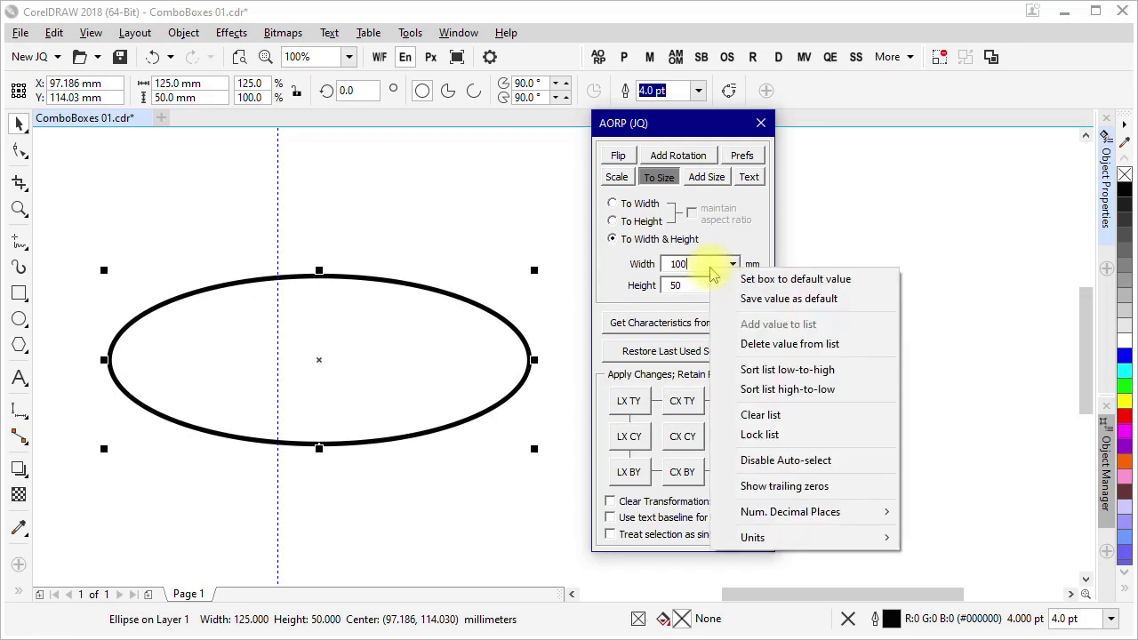
{"action": "left_click", "coordinate": [754, 435]}
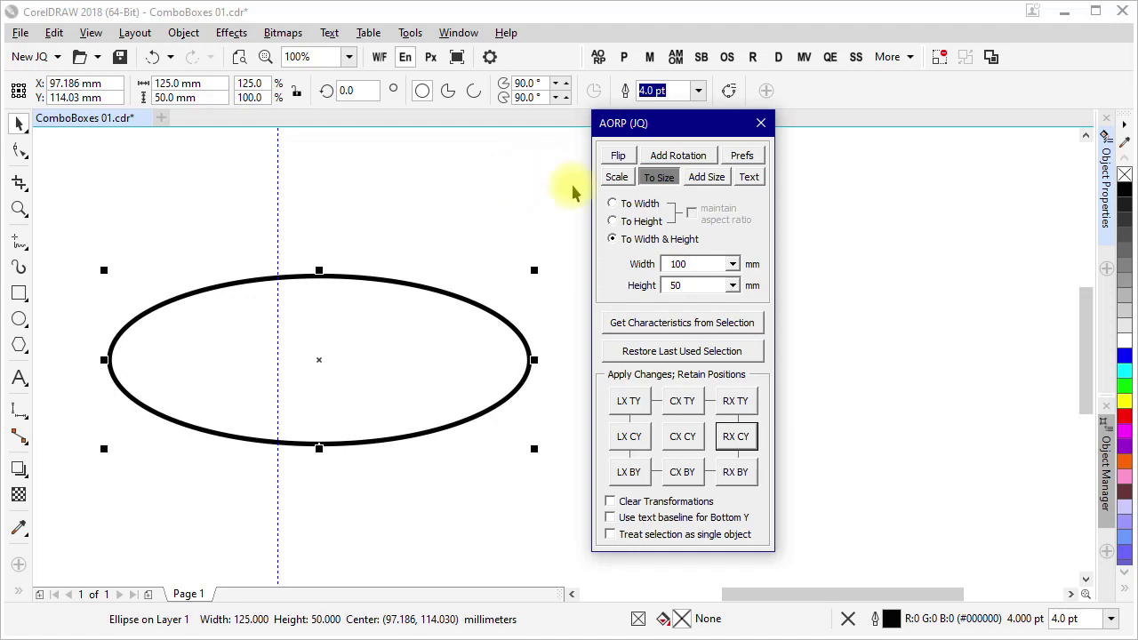
Step: Enter 12.345678 mm as the target width and limit the width box to 2 decimal places
{"action": "double_click", "coordinate": [693, 259]}
{"action": "type", "text": "12.345678"}
{"action": "double_click", "coordinate": [699, 289]}
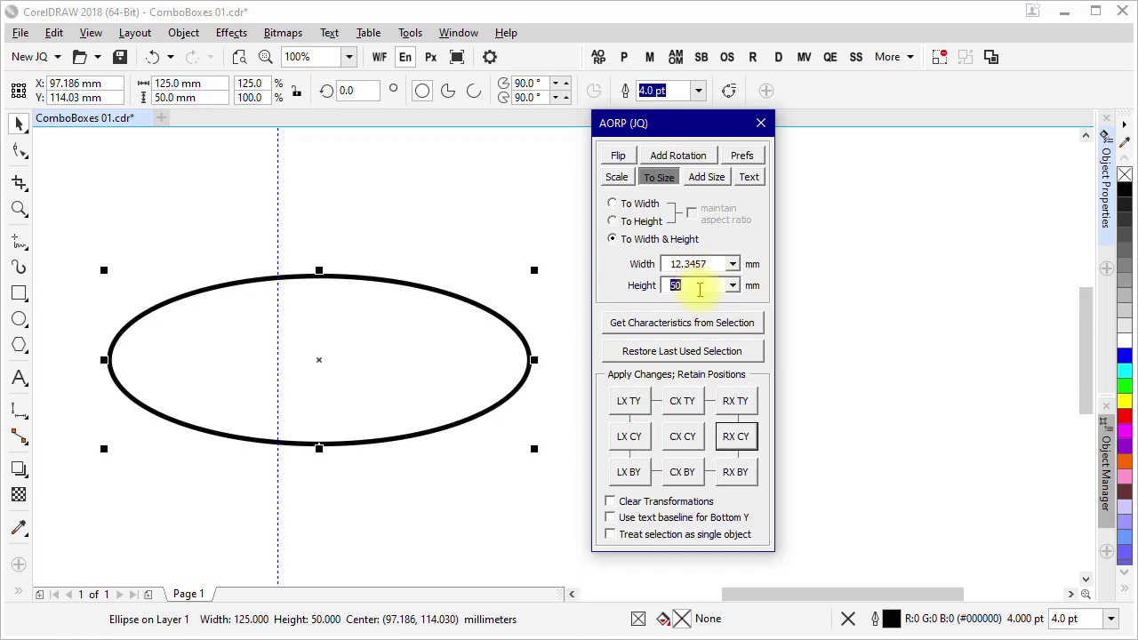
{"action": "right_click", "coordinate": [710, 267]}
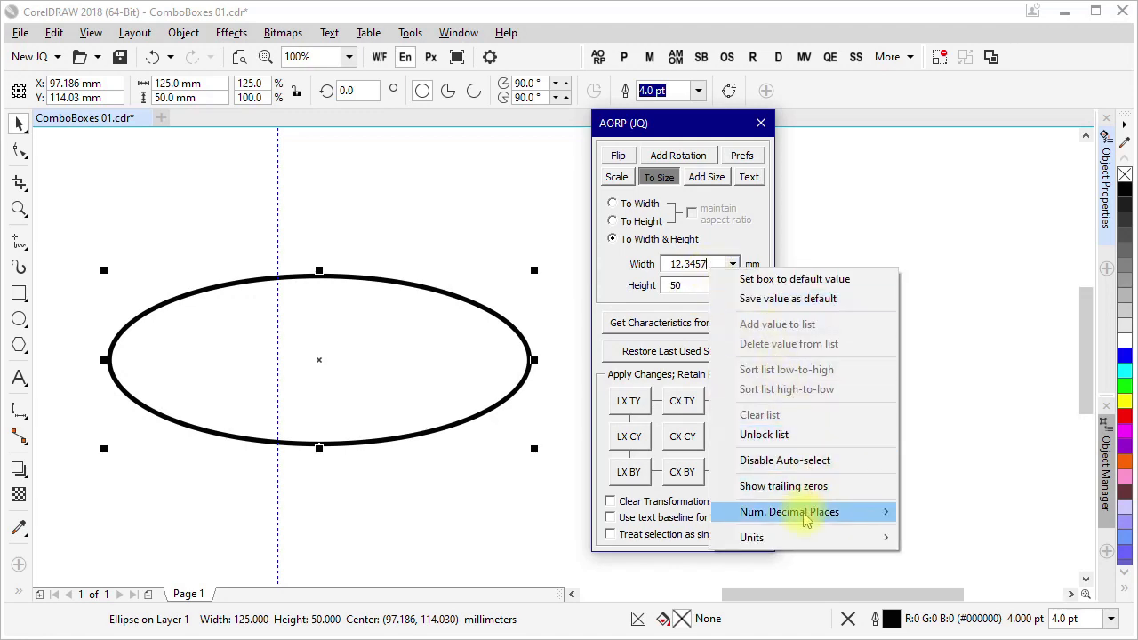
{"action": "mouse_move", "coordinate": [865, 509]}
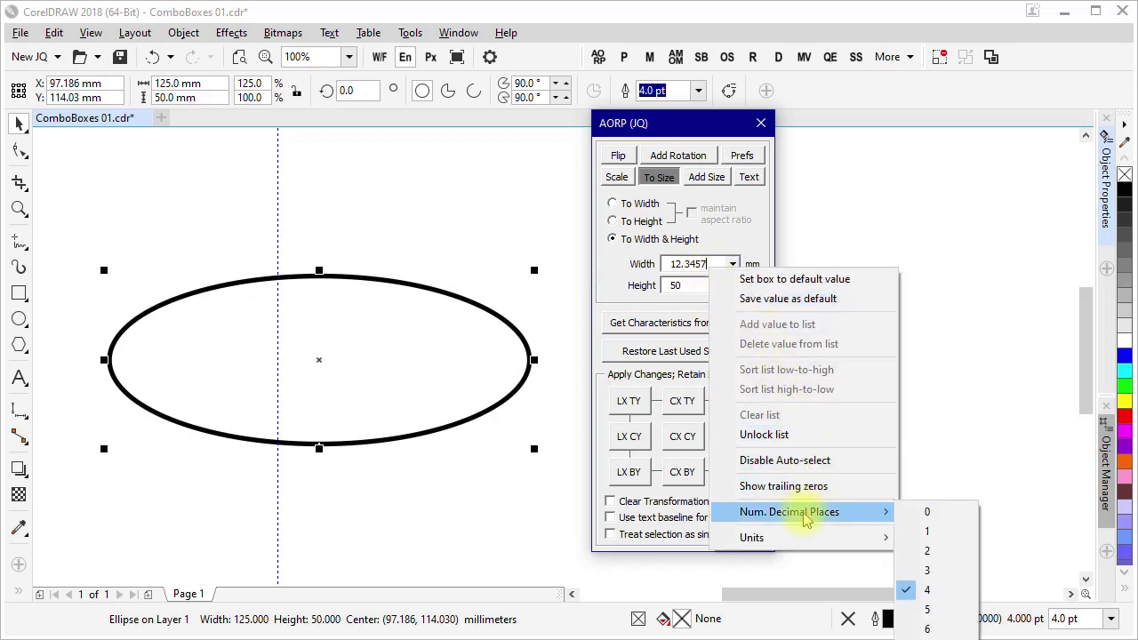
{"action": "left_click", "coordinate": [926, 550]}
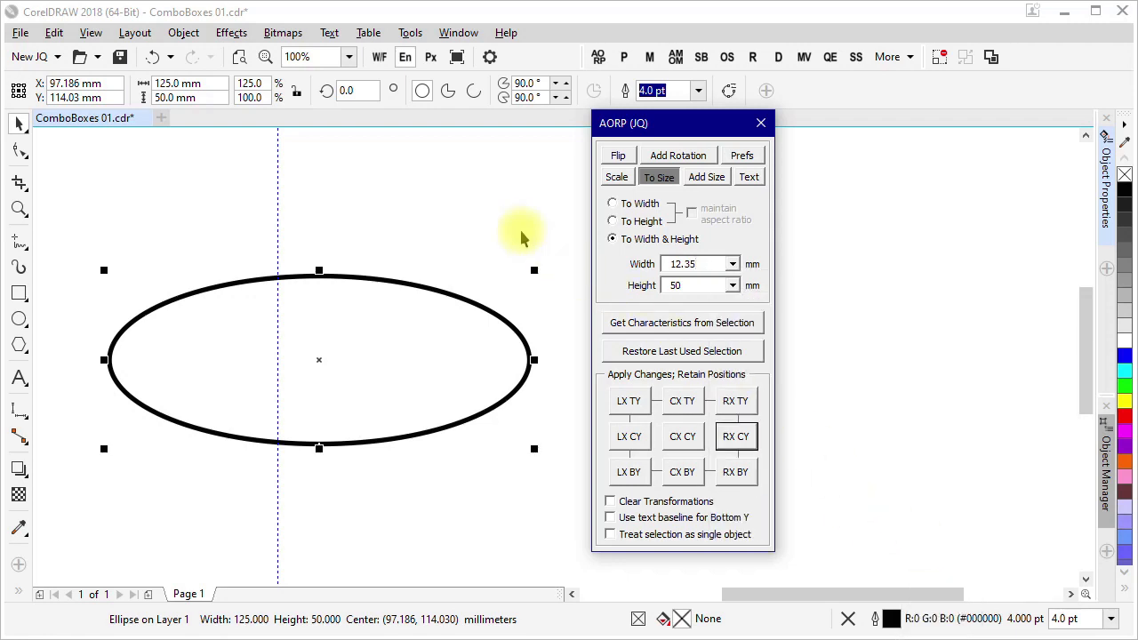
Step: Set the width box to 3 decimal places and make it show trailing zeros
{"action": "right_click", "coordinate": [709, 277]}
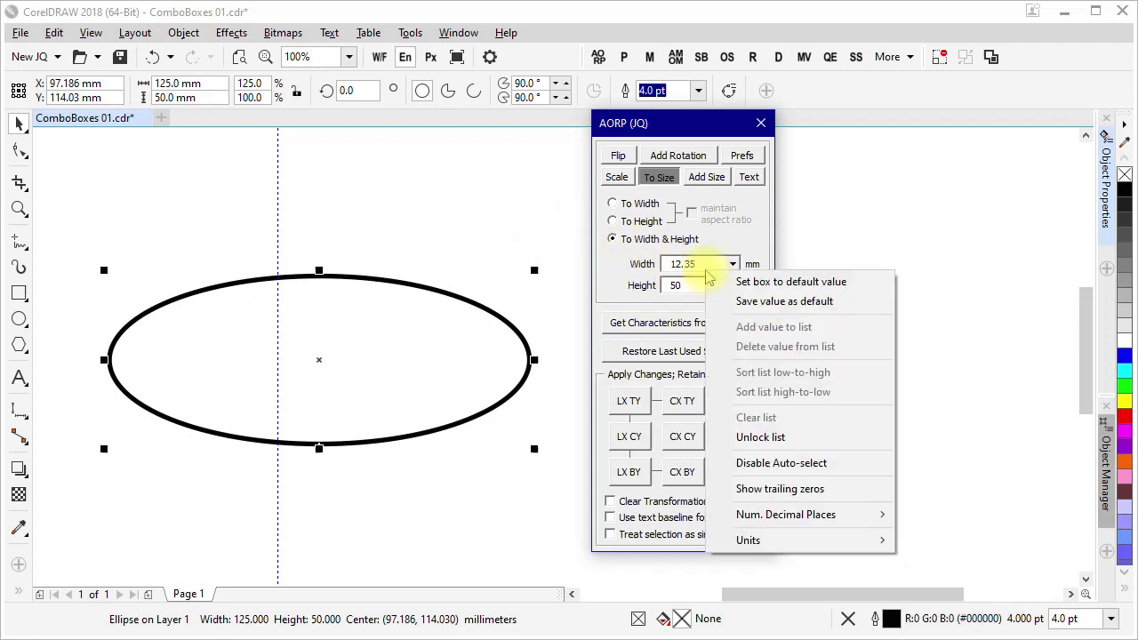
{"action": "mouse_move", "coordinate": [880, 515]}
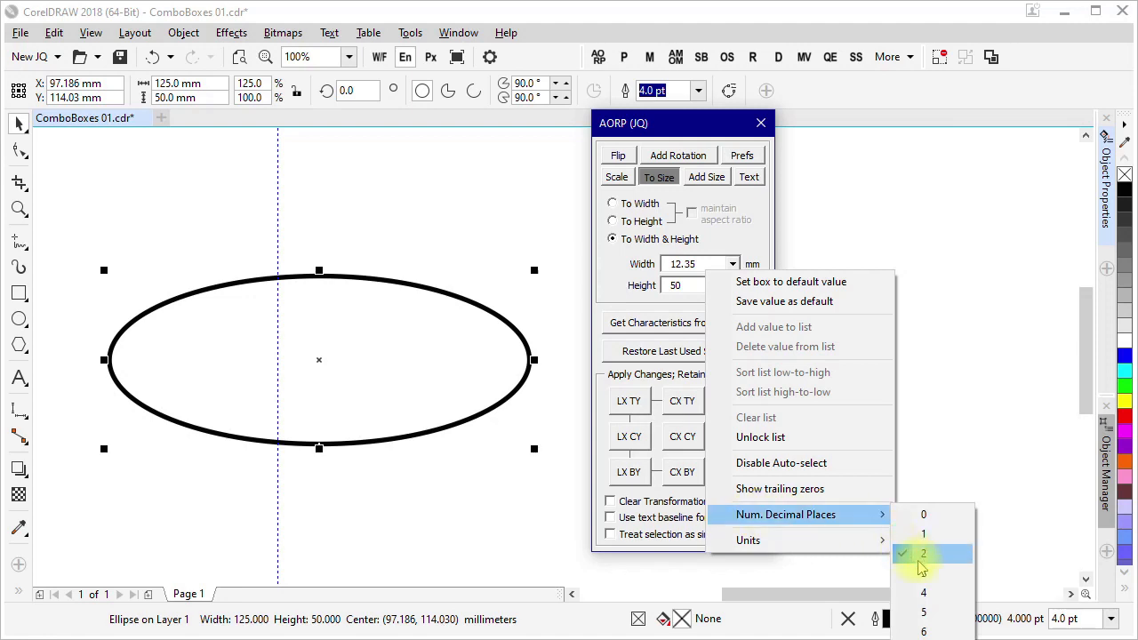
{"action": "left_click", "coordinate": [921, 558]}
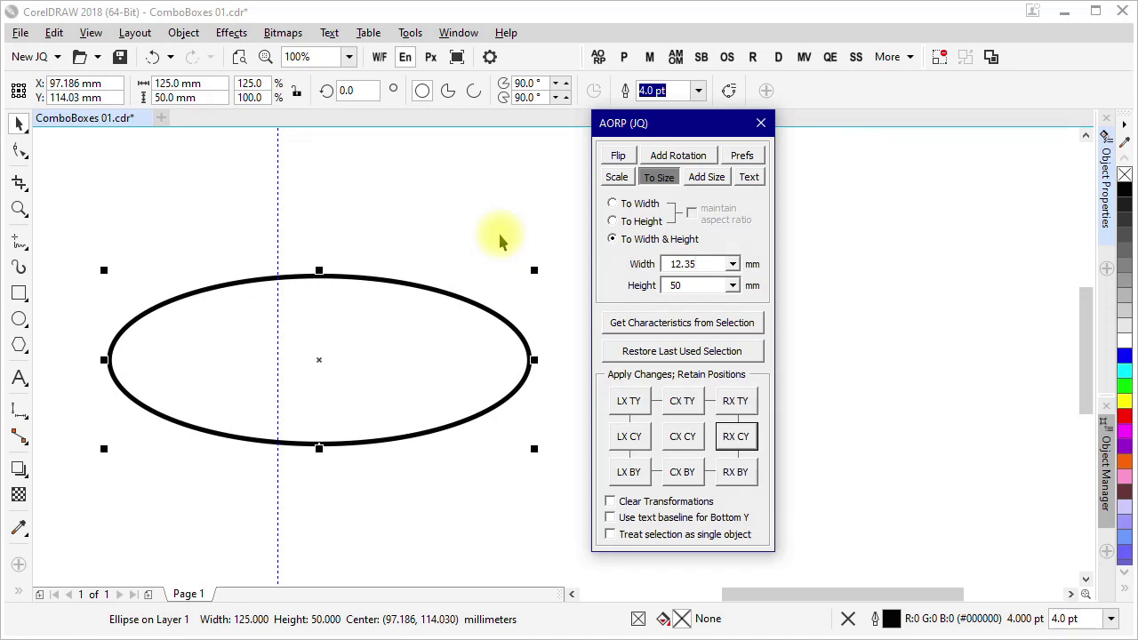
{"action": "right_click", "coordinate": [711, 272]}
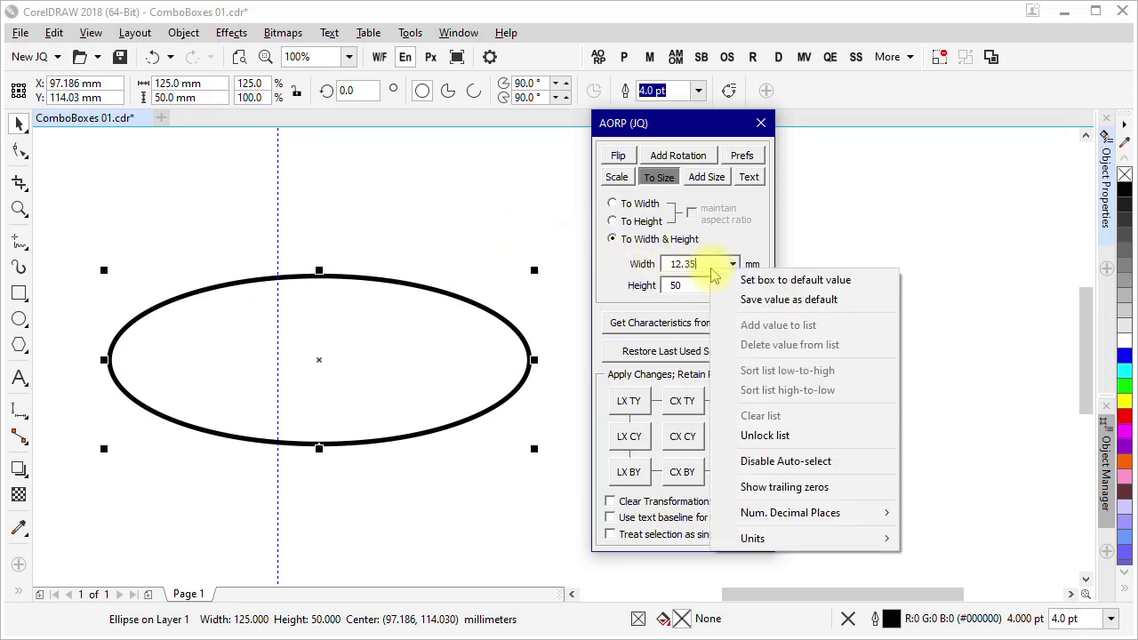
{"action": "left_click", "coordinate": [771, 487]}
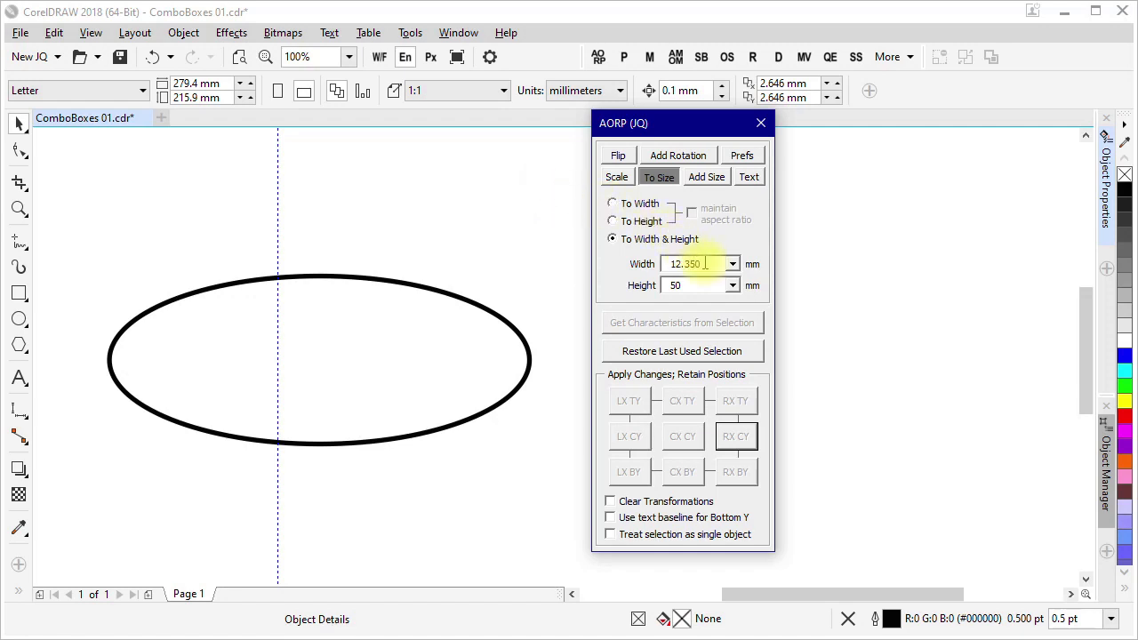
Step: Examine the unit options available for the width box without changing them
{"action": "right_click", "coordinate": [715, 266]}
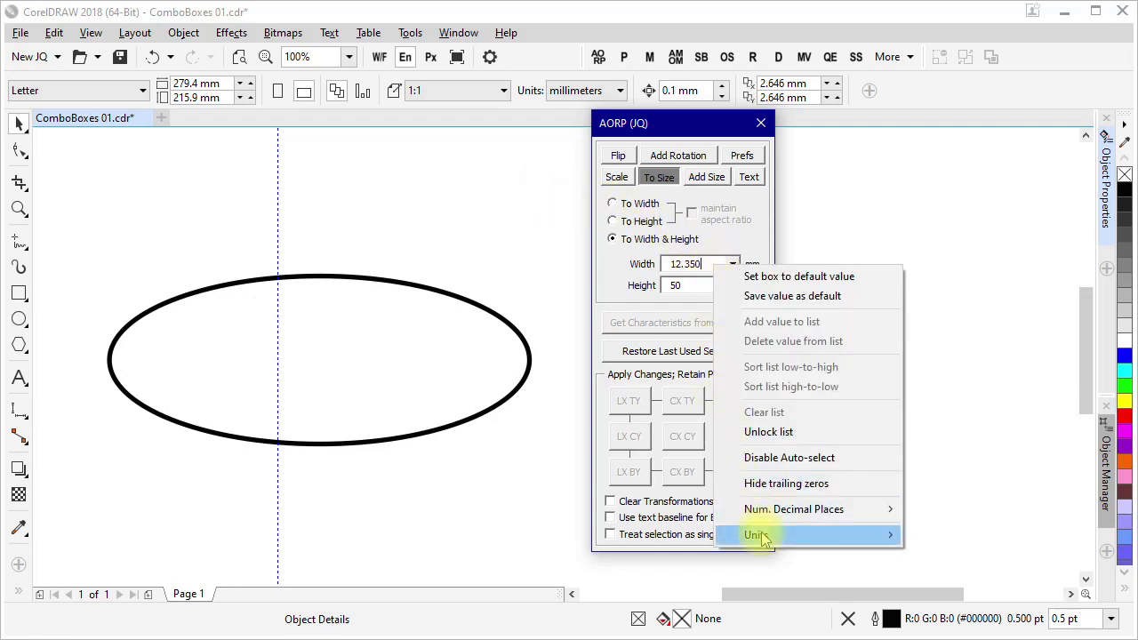
{"action": "mouse_move", "coordinate": [804, 534]}
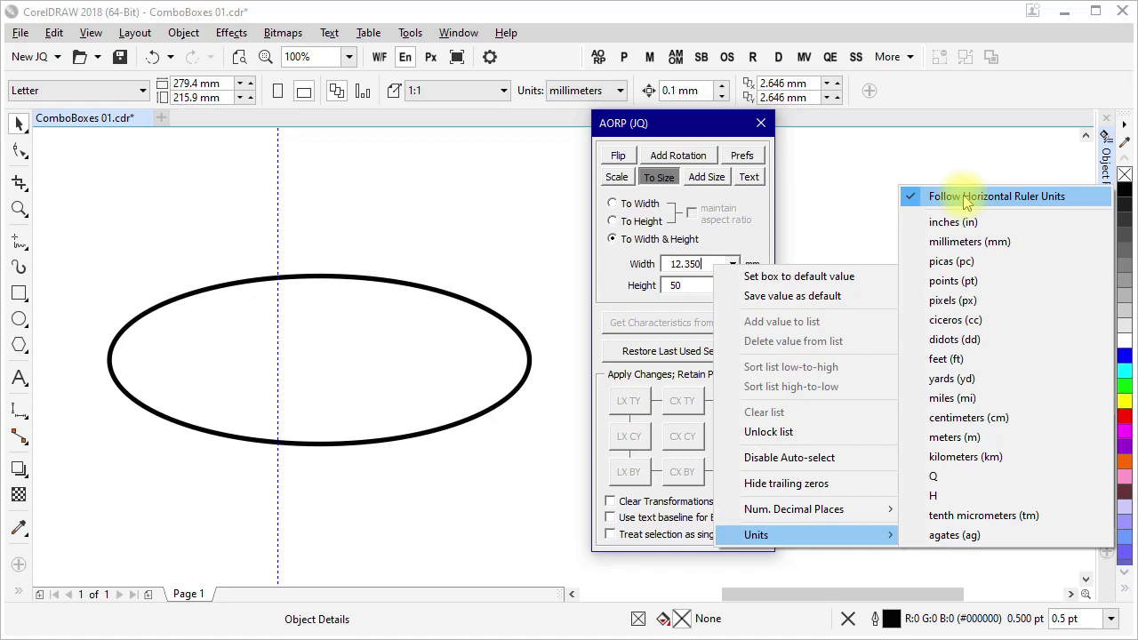
{"action": "key", "text": "Escape"}
{"action": "key", "text": "Escape"}
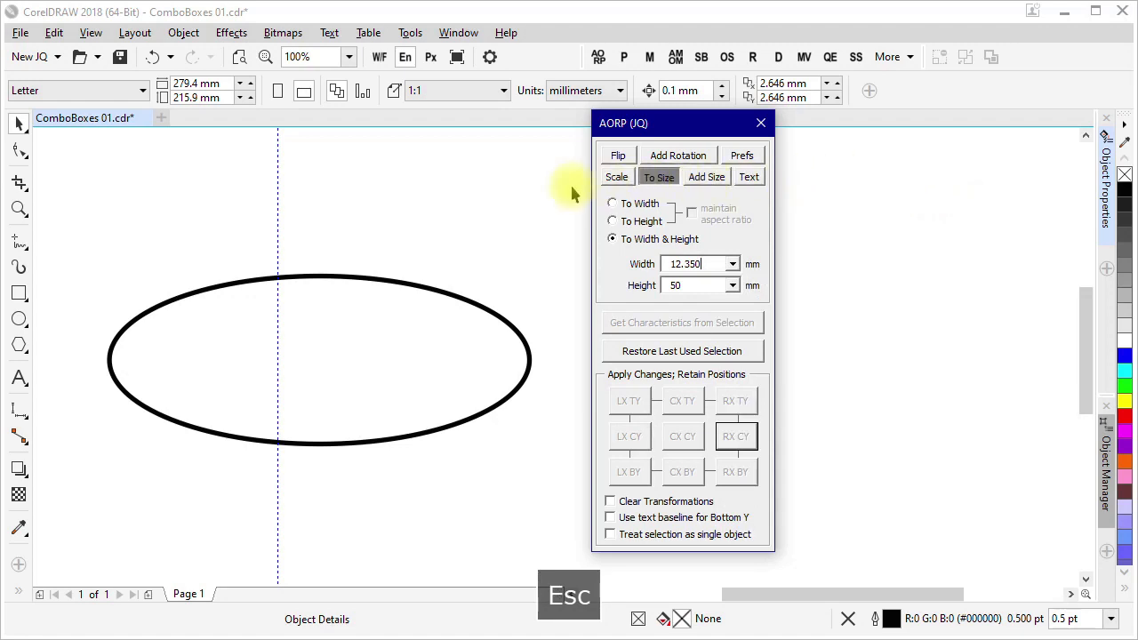
Step: Switch the document units to inches, to points and back to inches, checking how the width and height boxes respond
{"action": "left_click", "coordinate": [620, 91]}
{"action": "left_click", "coordinate": [580, 110]}
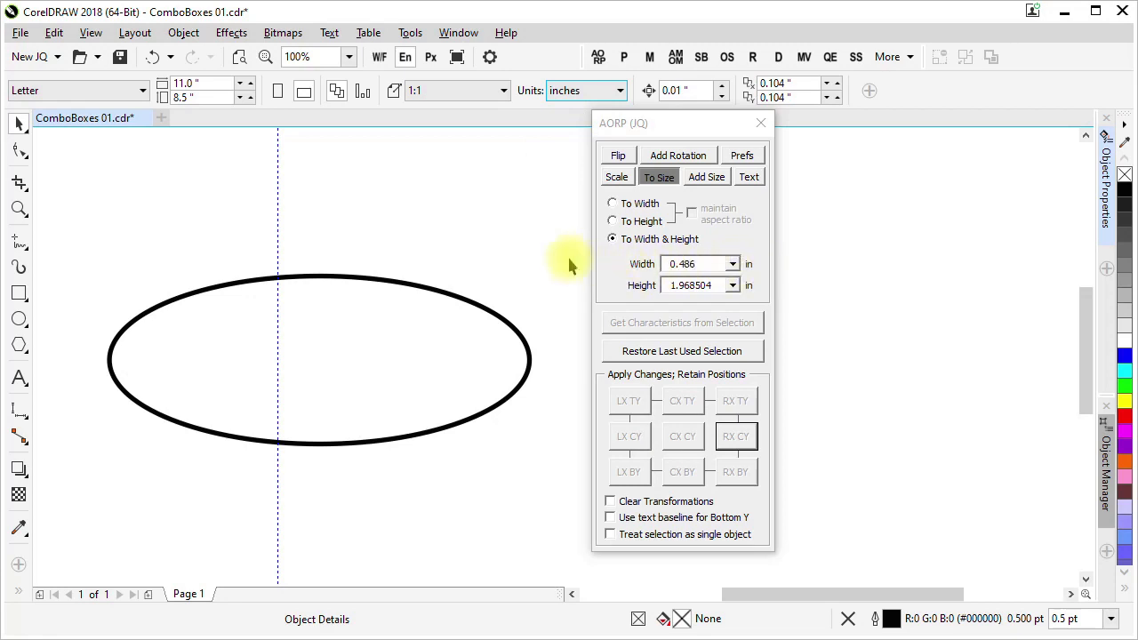
{"action": "left_click", "coordinate": [613, 91]}
{"action": "left_click", "coordinate": [573, 169]}
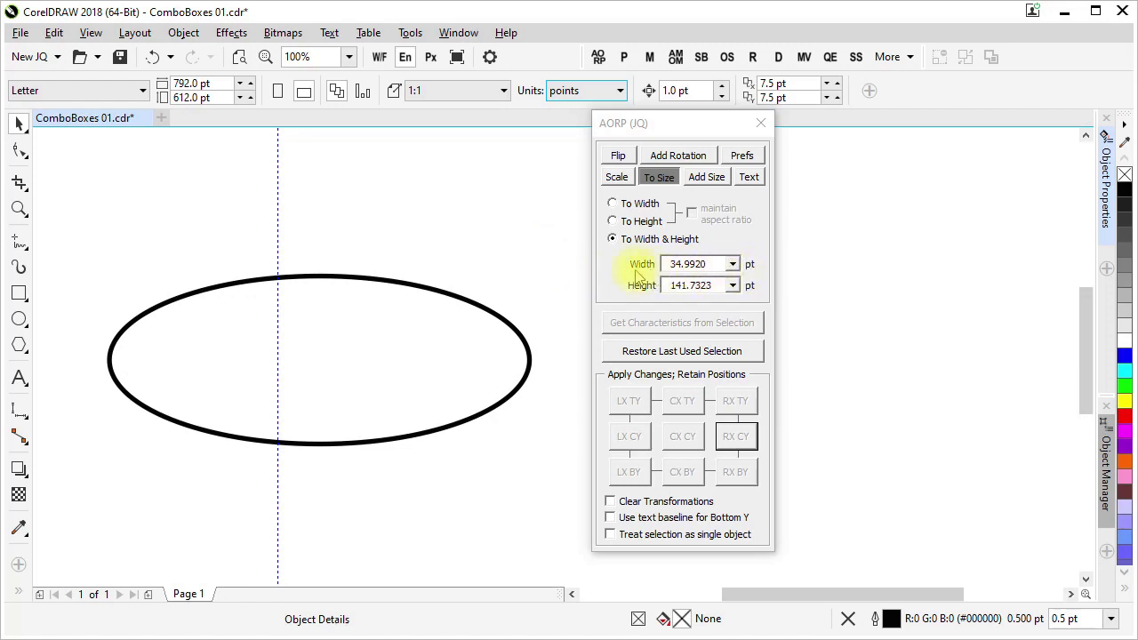
{"action": "left_click", "coordinate": [620, 93]}
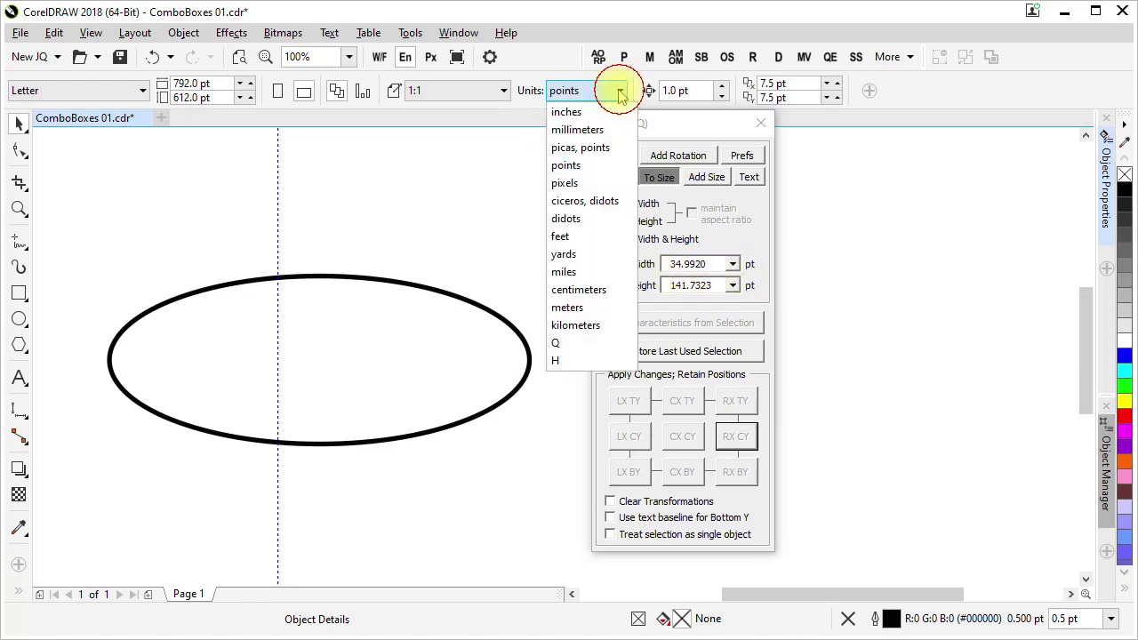
{"action": "left_click", "coordinate": [573, 112]}
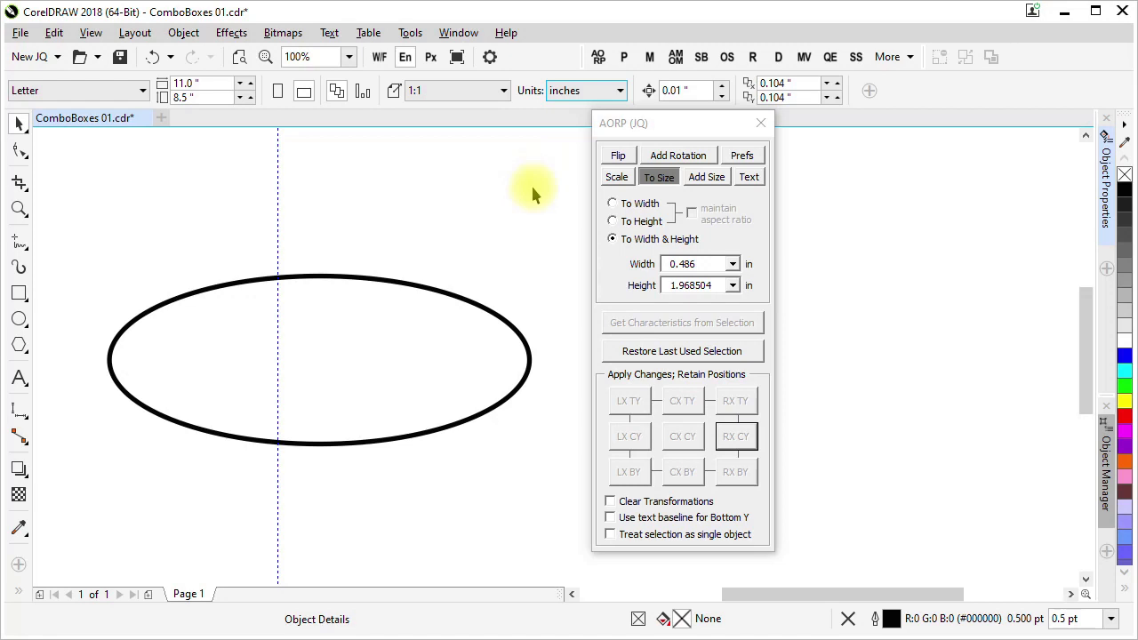
Step: Fix the width box's units to inches and set the document units to millimeters
{"action": "left_click", "coordinate": [702, 265]}
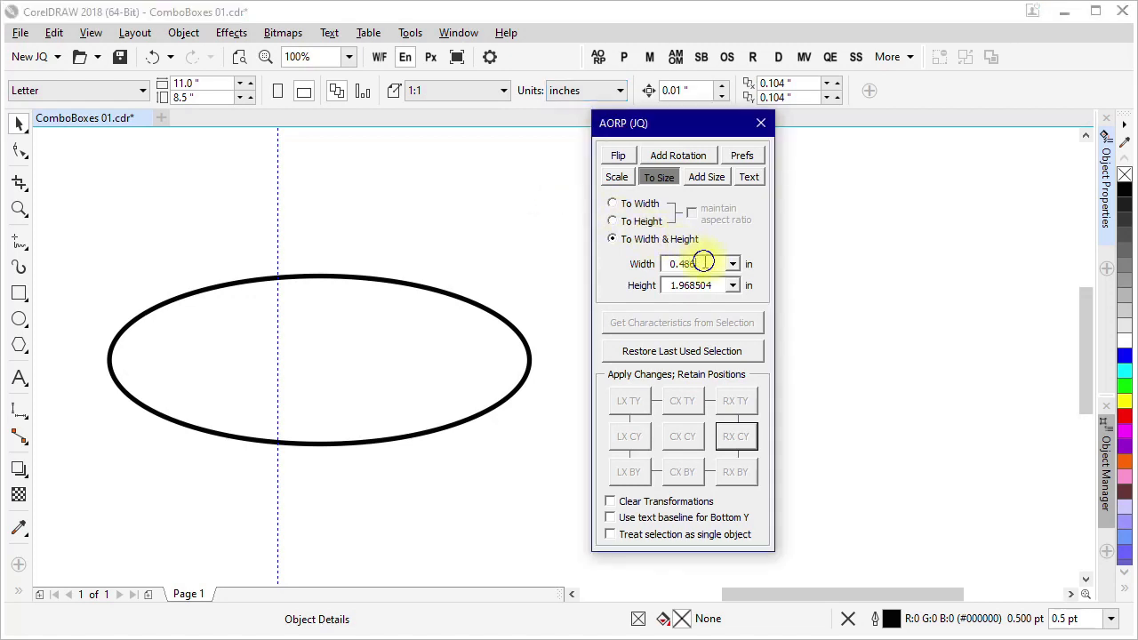
{"action": "right_click", "coordinate": [704, 267]}
{"action": "mouse_move", "coordinate": [744, 530]}
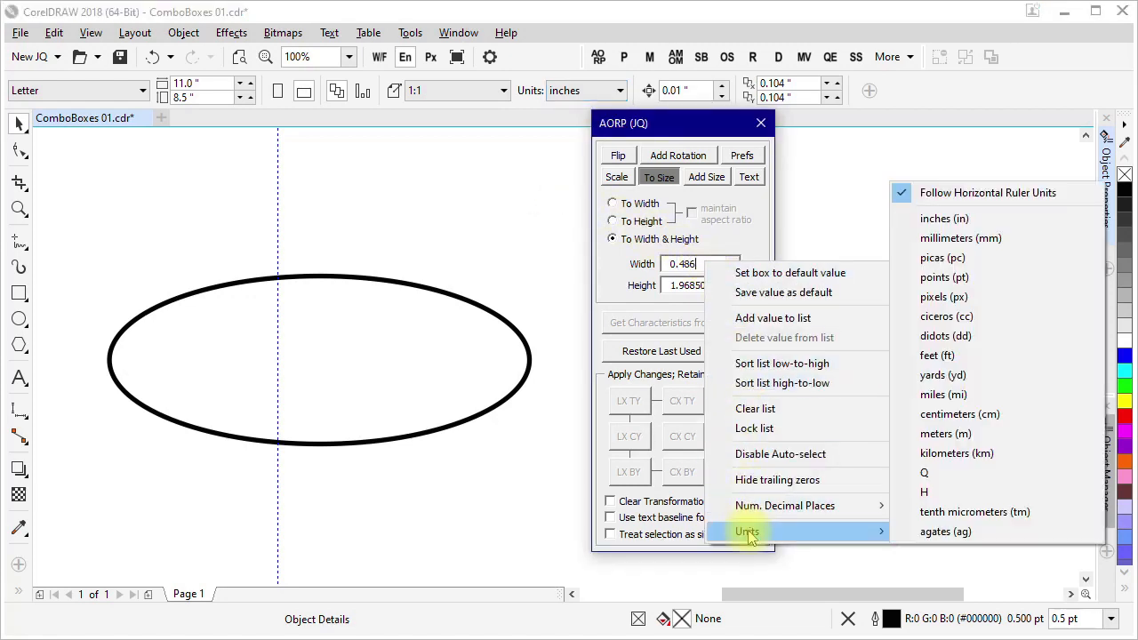
{"action": "left_click", "coordinate": [938, 220]}
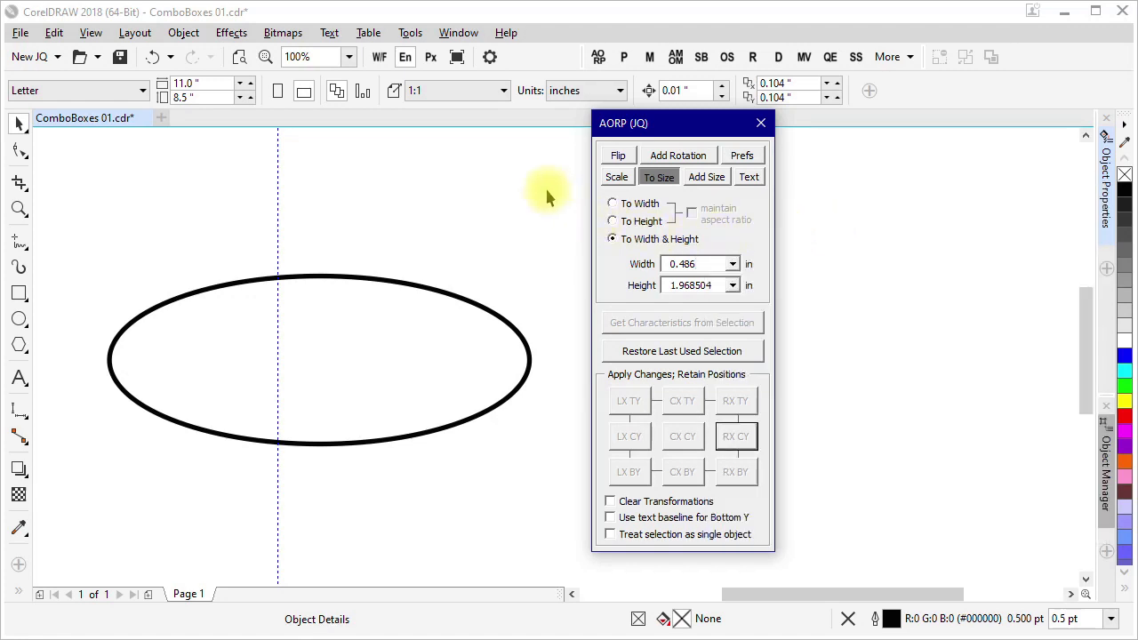
{"action": "left_click", "coordinate": [618, 90]}
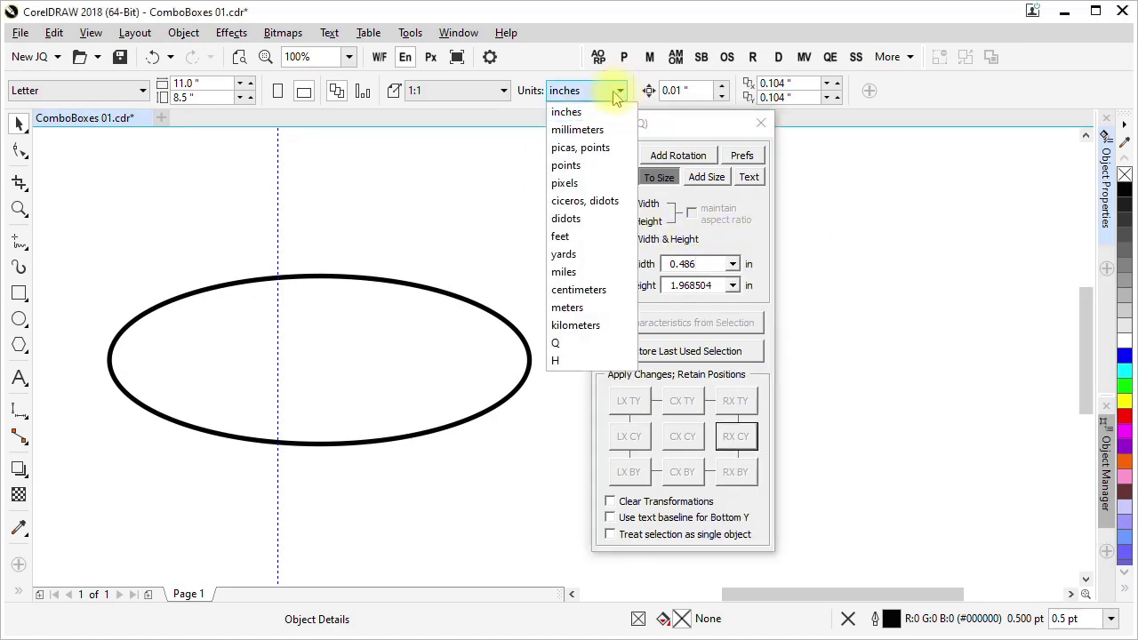
{"action": "left_click", "coordinate": [573, 131]}
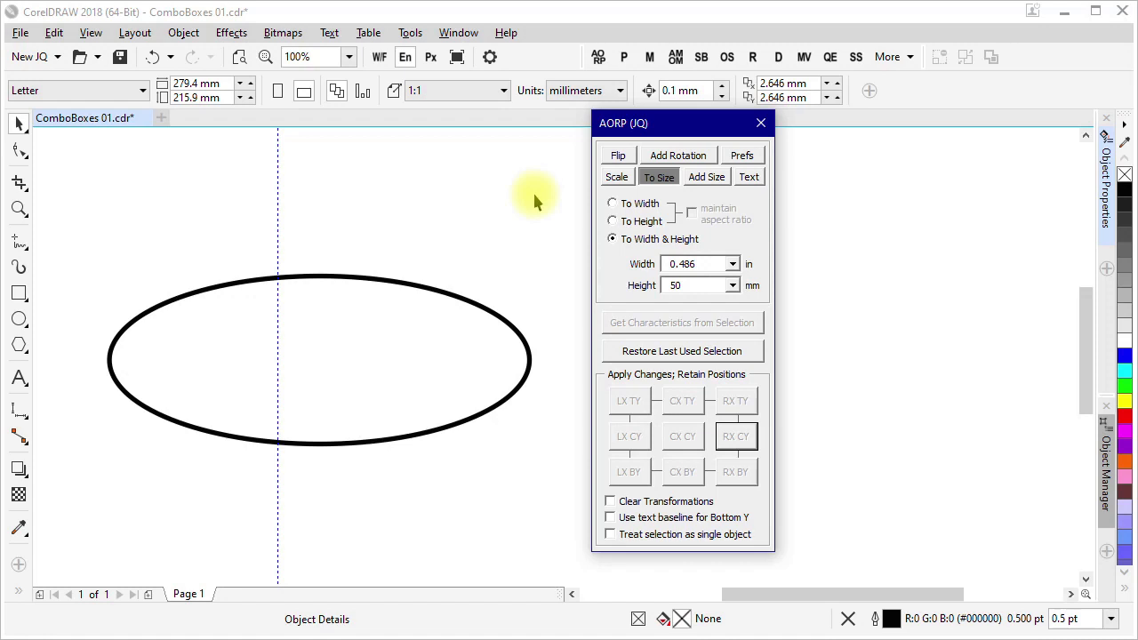
Step: Examine the width box's value list and decimal-place options for inches without changing them
{"action": "left_click", "coordinate": [733, 264]}
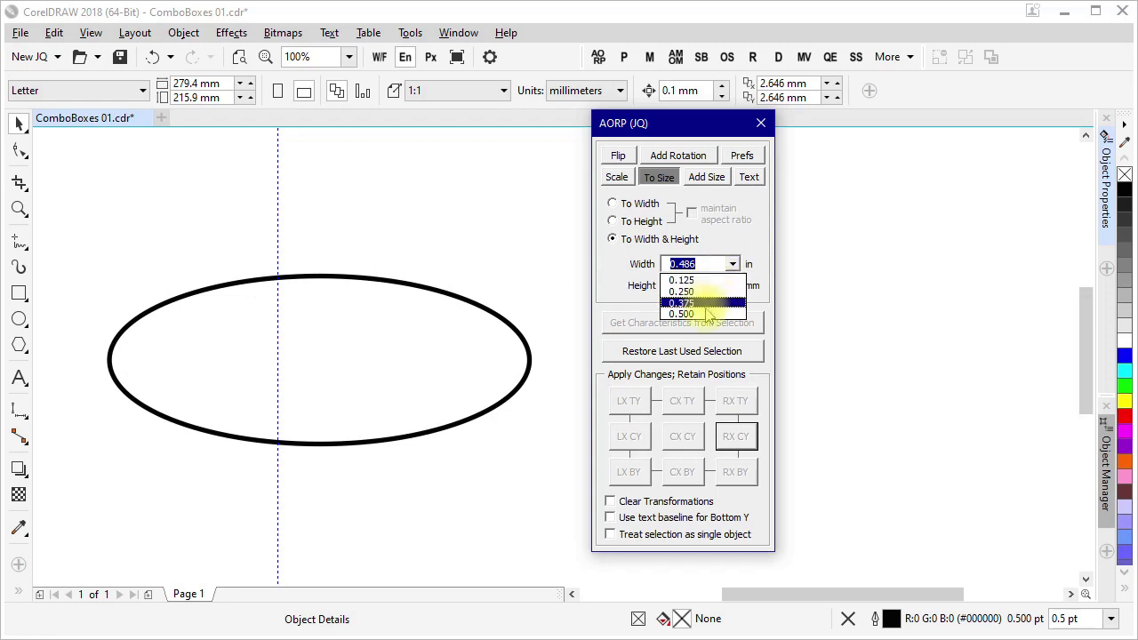
{"action": "left_click", "coordinate": [716, 266]}
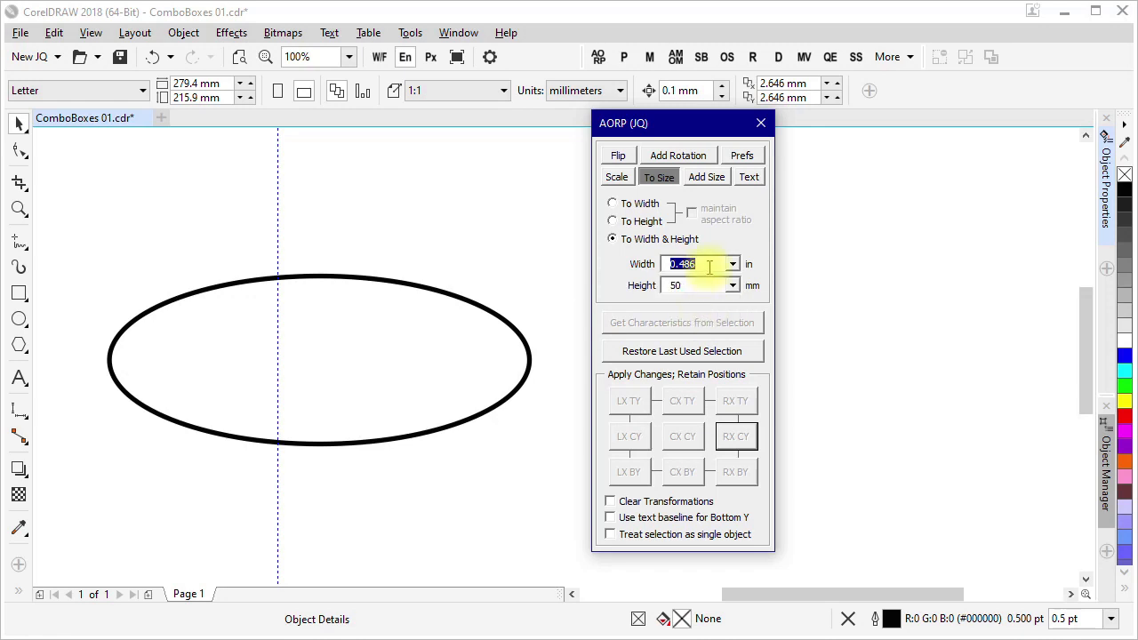
{"action": "right_click", "coordinate": [737, 264]}
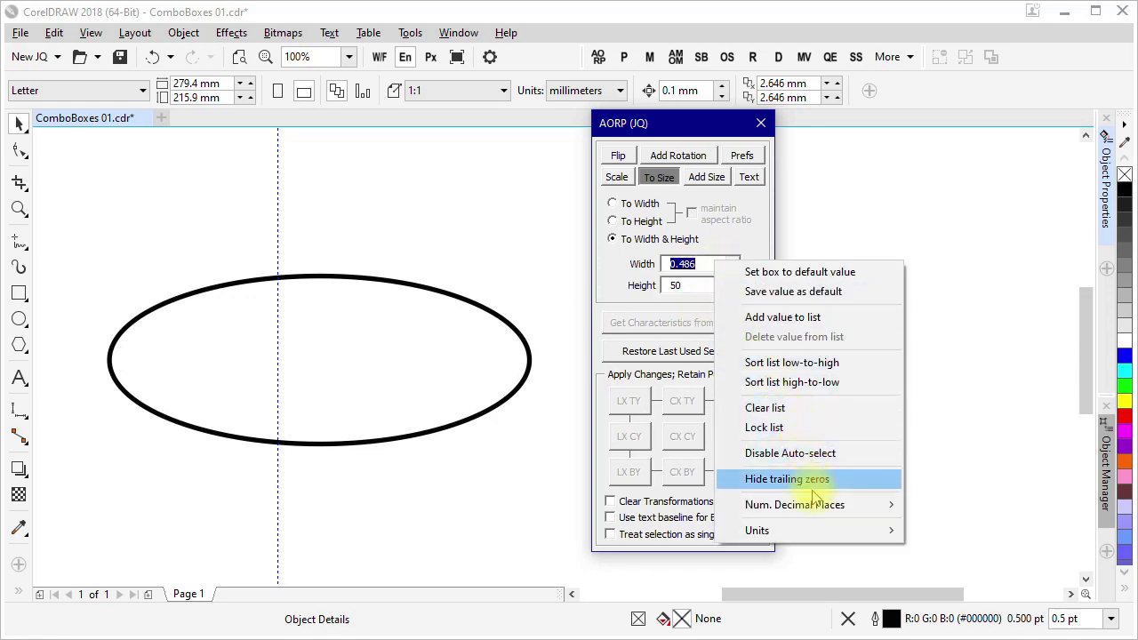
{"action": "mouse_move", "coordinate": [851, 505]}
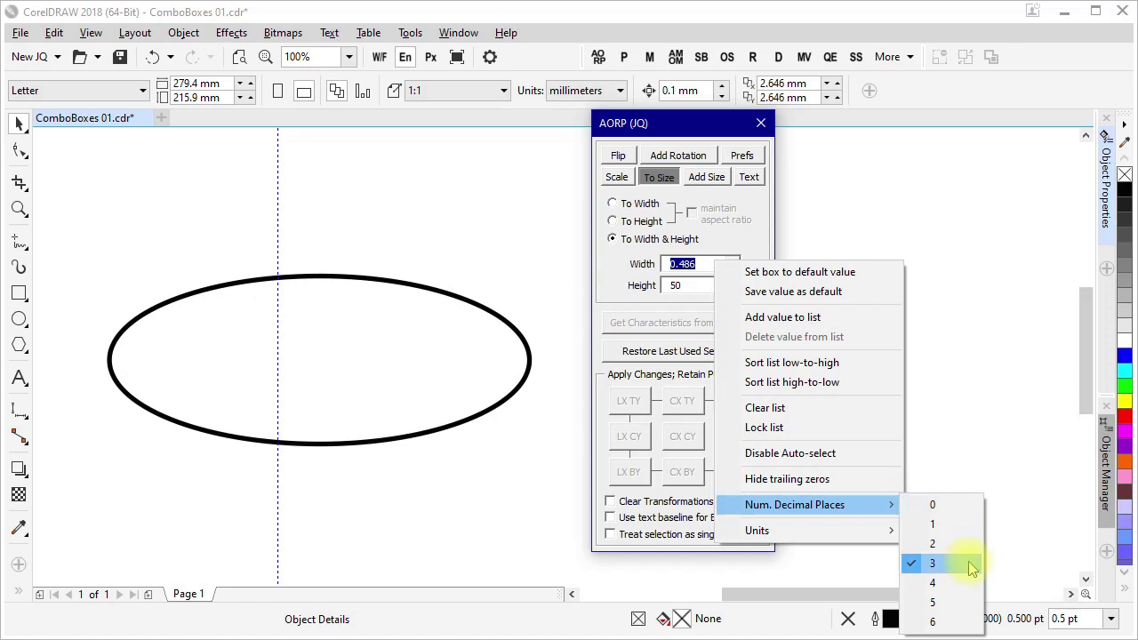
{"action": "key", "text": "Escape"}
{"action": "key", "text": "Escape"}
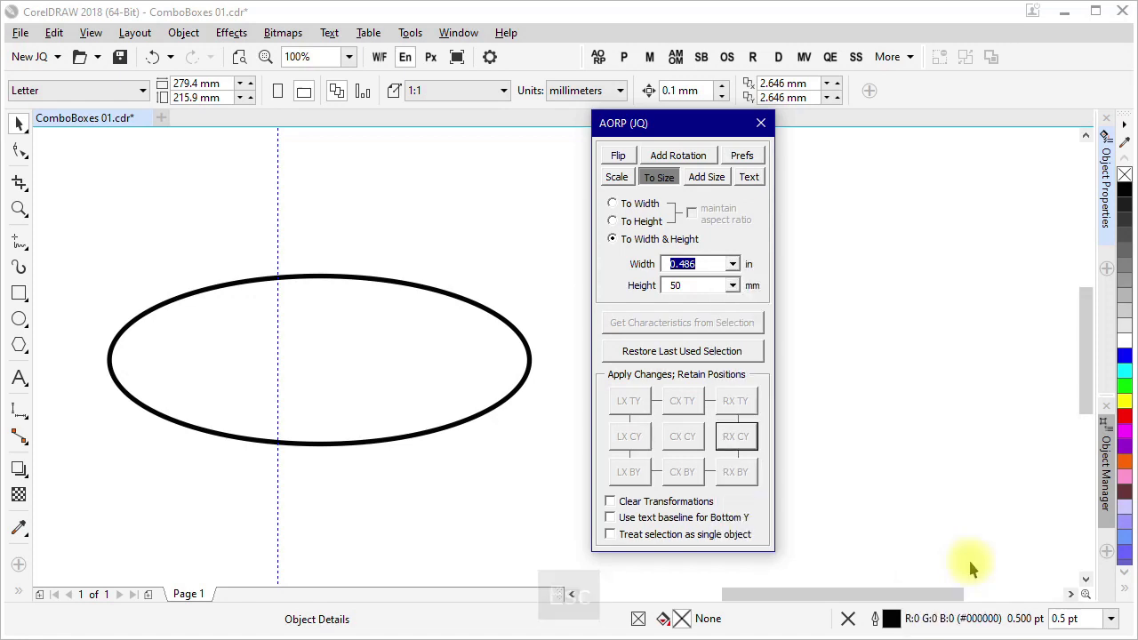
Step: Reset the width box to its default value in inches and make its units follow the horizontal ruler units
{"action": "right_click", "coordinate": [711, 267]}
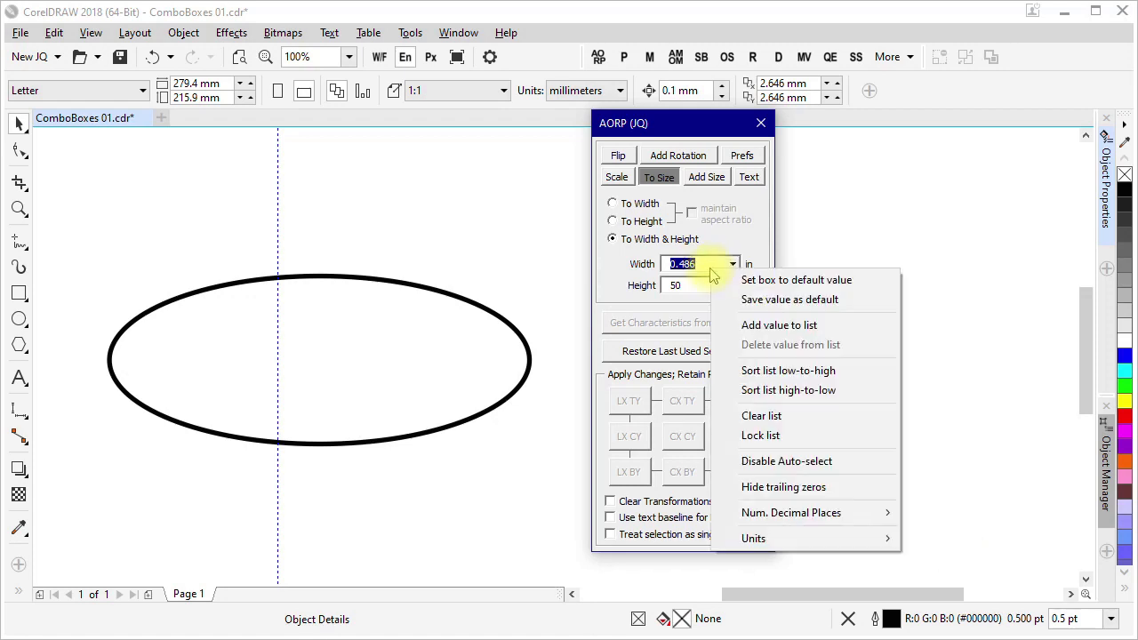
{"action": "left_click", "coordinate": [775, 281]}
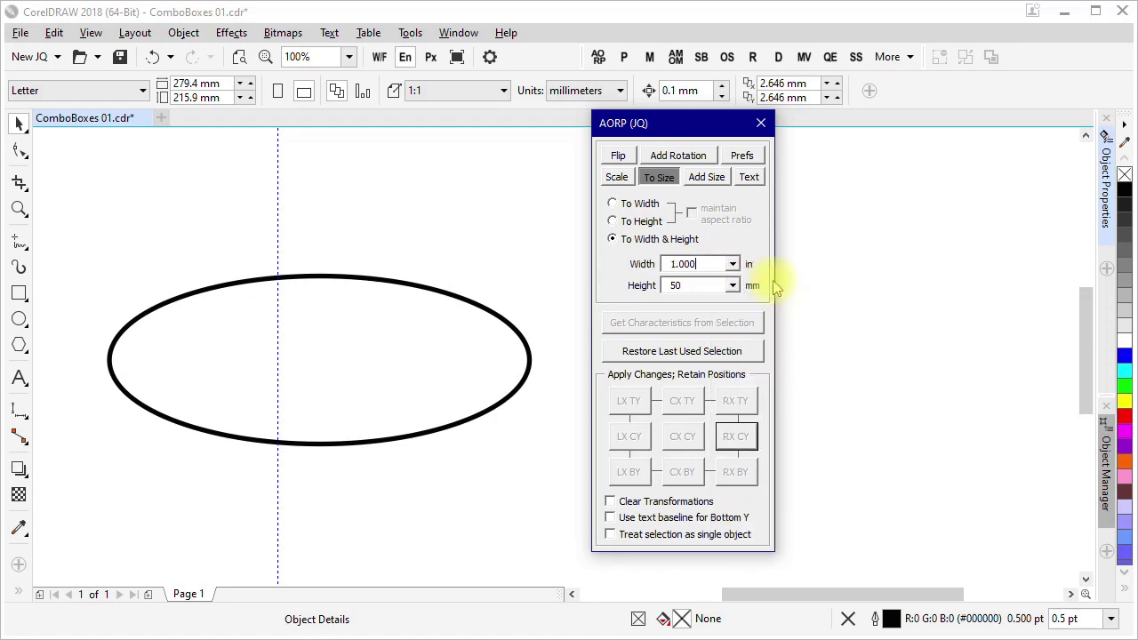
{"action": "right_click", "coordinate": [720, 265]}
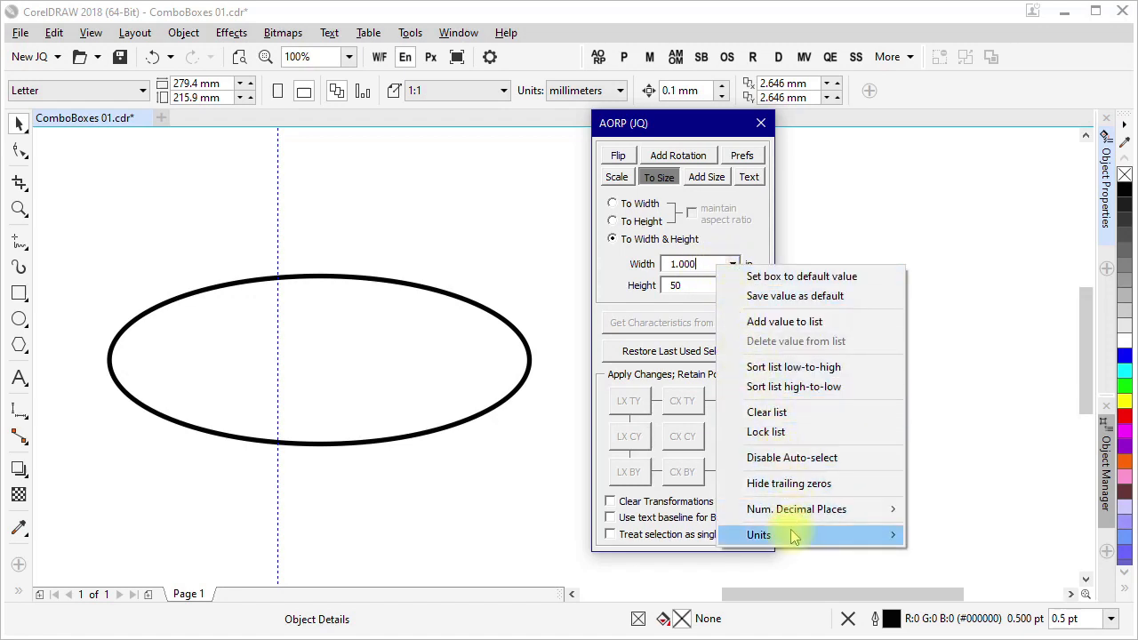
{"action": "mouse_move", "coordinate": [800, 535]}
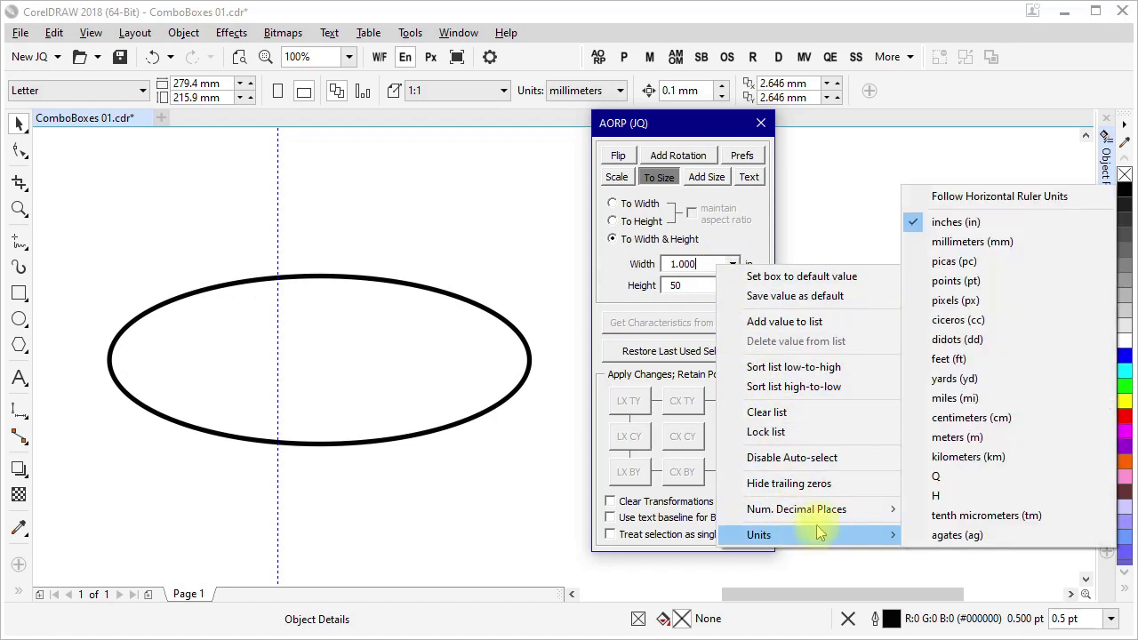
{"action": "left_click", "coordinate": [988, 203]}
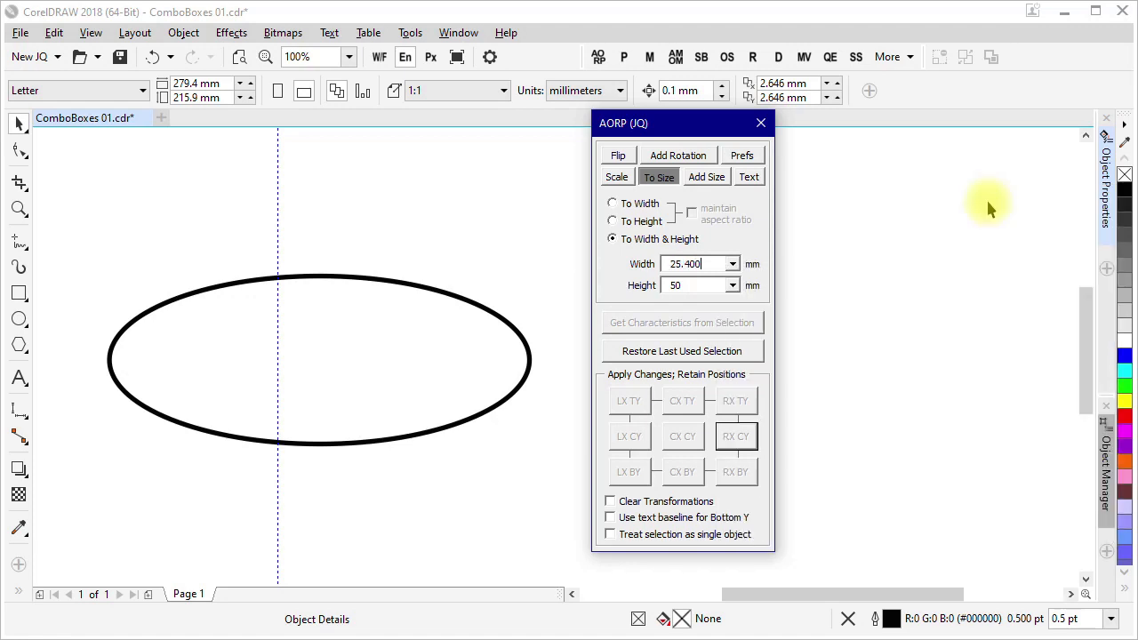
Step: Check the width box's value list for millimeters and reset the box to its millimeter default value
{"action": "left_click", "coordinate": [733, 264]}
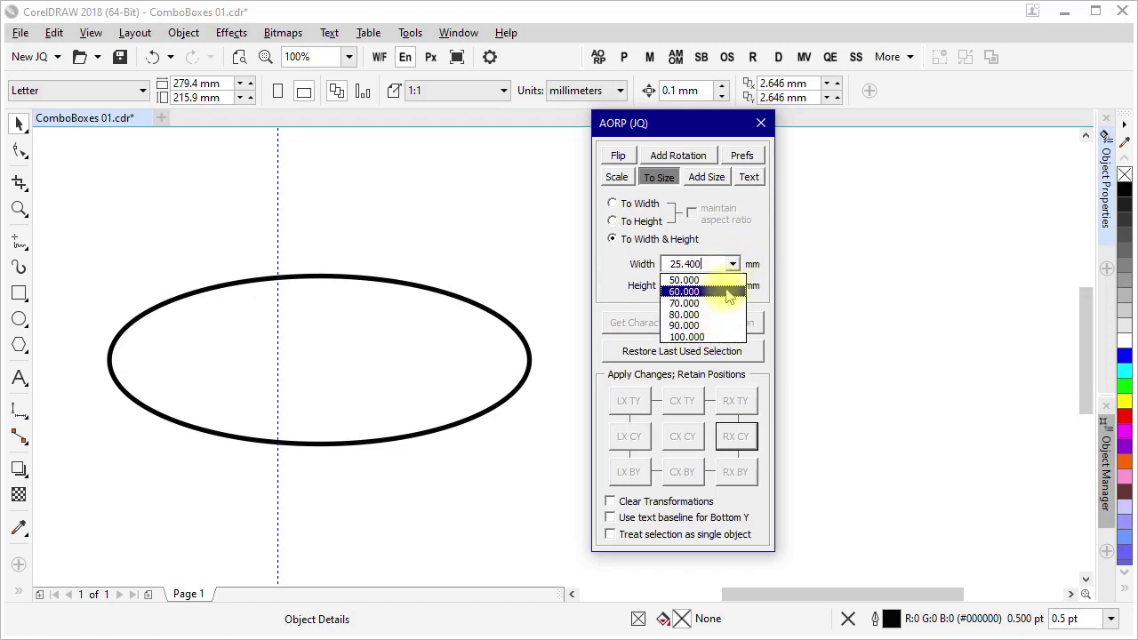
{"action": "key", "text": "Escape"}
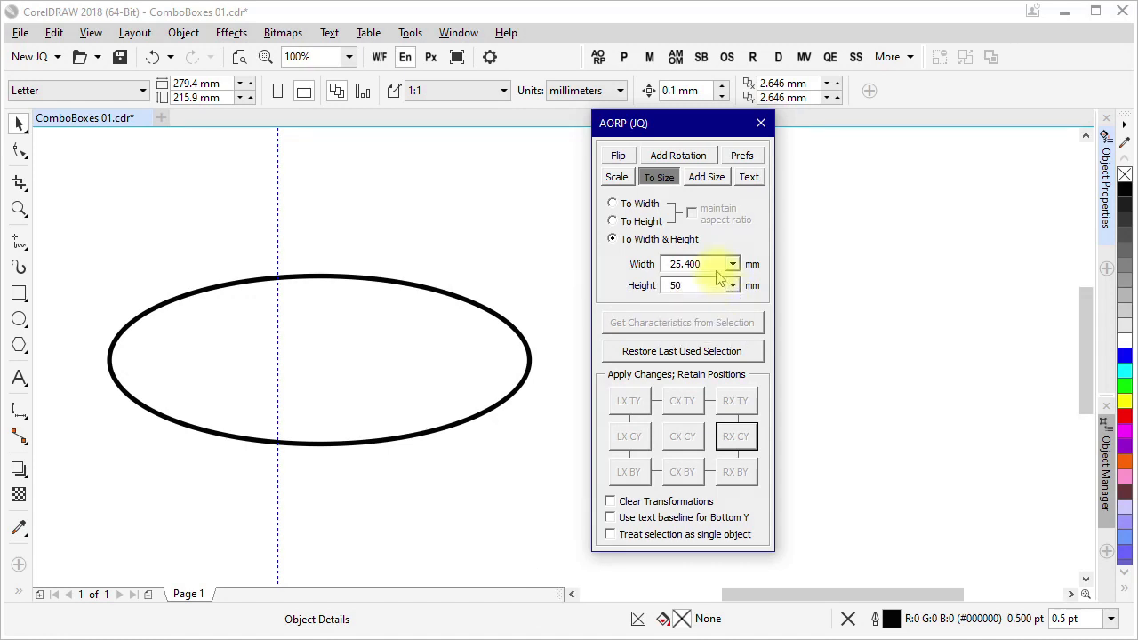
{"action": "right_click", "coordinate": [717, 264]}
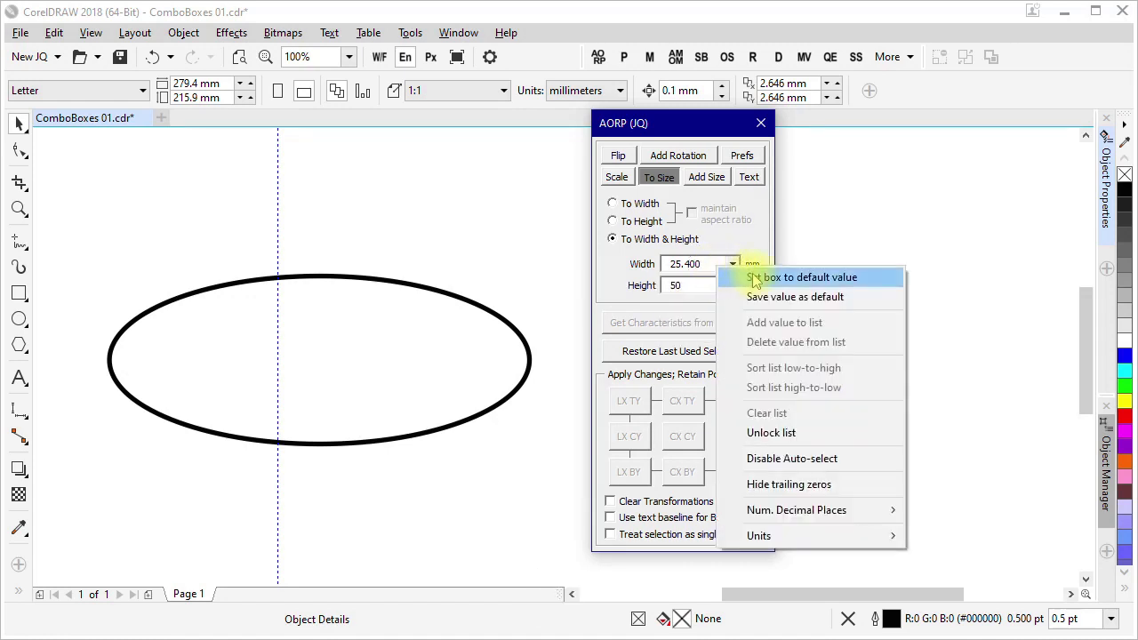
{"action": "left_click", "coordinate": [744, 276]}
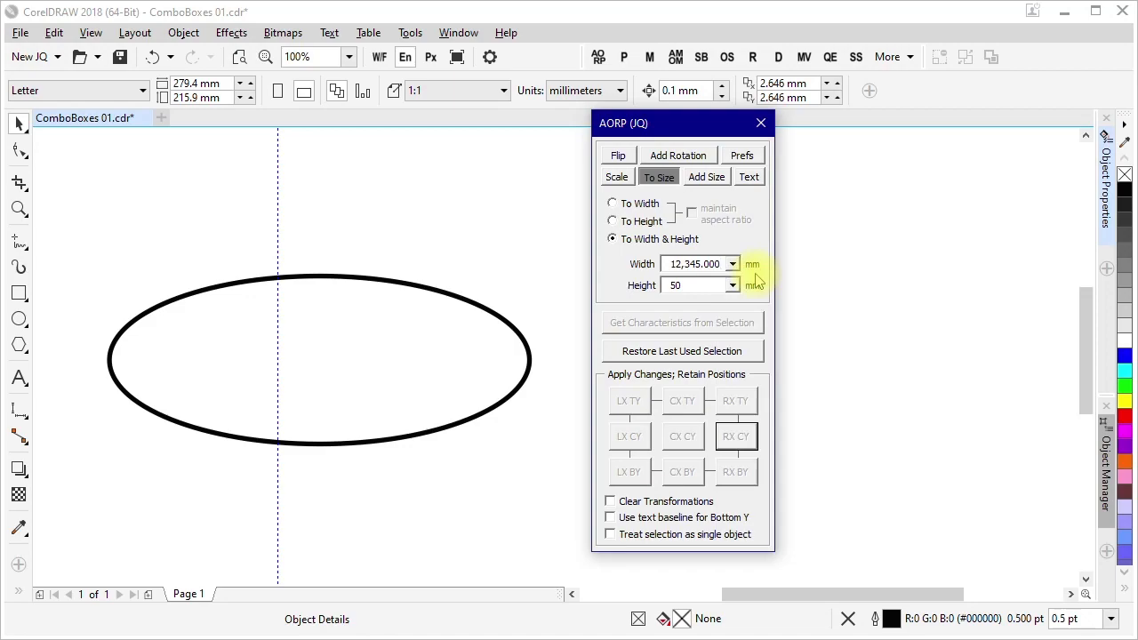